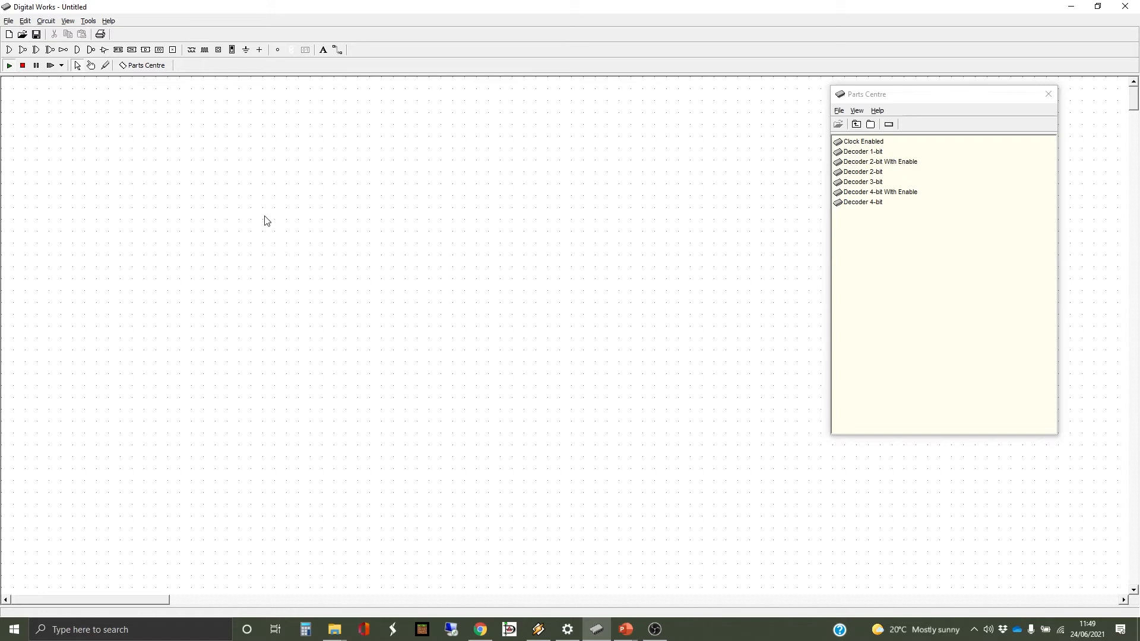
Place two tags one above the other near the sheet's upper-left corner as the circuit's inputs
{"action": "left_click", "coordinate": [24, 66]}
{"action": "left_click", "coordinate": [173, 49]}
{"action": "left_click", "coordinate": [77, 129]}
{"action": "left_click", "coordinate": [73, 149]}
Add an XOR gate beside the input tags and an AND gate below it
{"action": "left_click", "coordinate": [36, 50]}
{"action": "left_click", "coordinate": [153, 143]}
{"action": "left_click", "coordinate": [77, 50]}
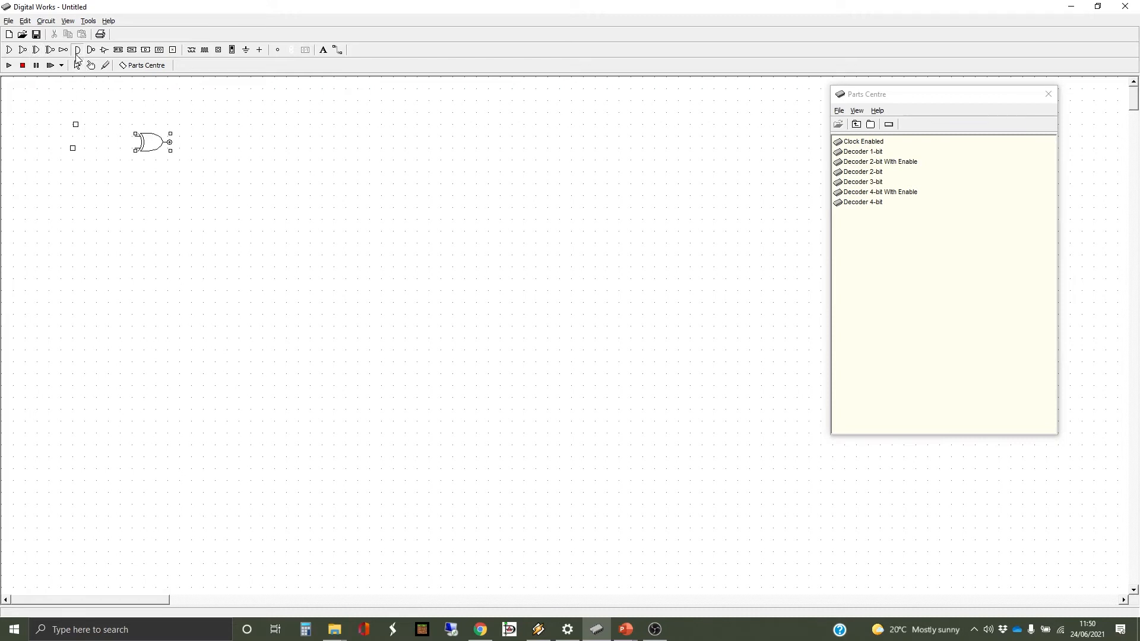
{"action": "left_click", "coordinate": [158, 193]}
Place two output tags, one beside the XOR gate's output and one beside the AND gate's output
{"action": "left_click", "coordinate": [174, 51]}
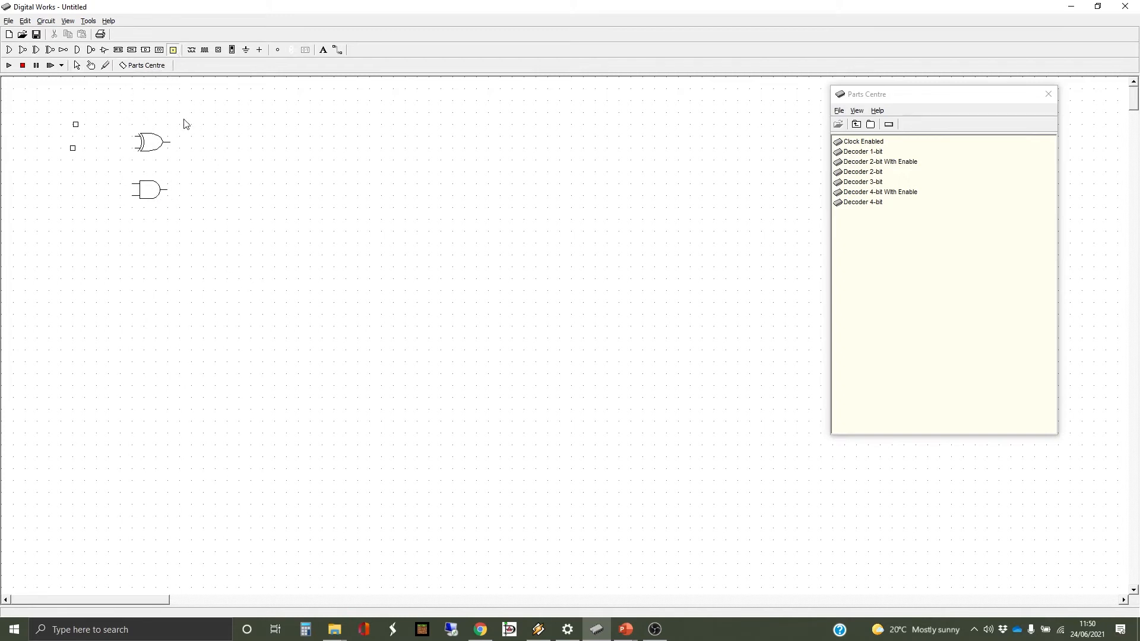
{"action": "left_click", "coordinate": [209, 142]}
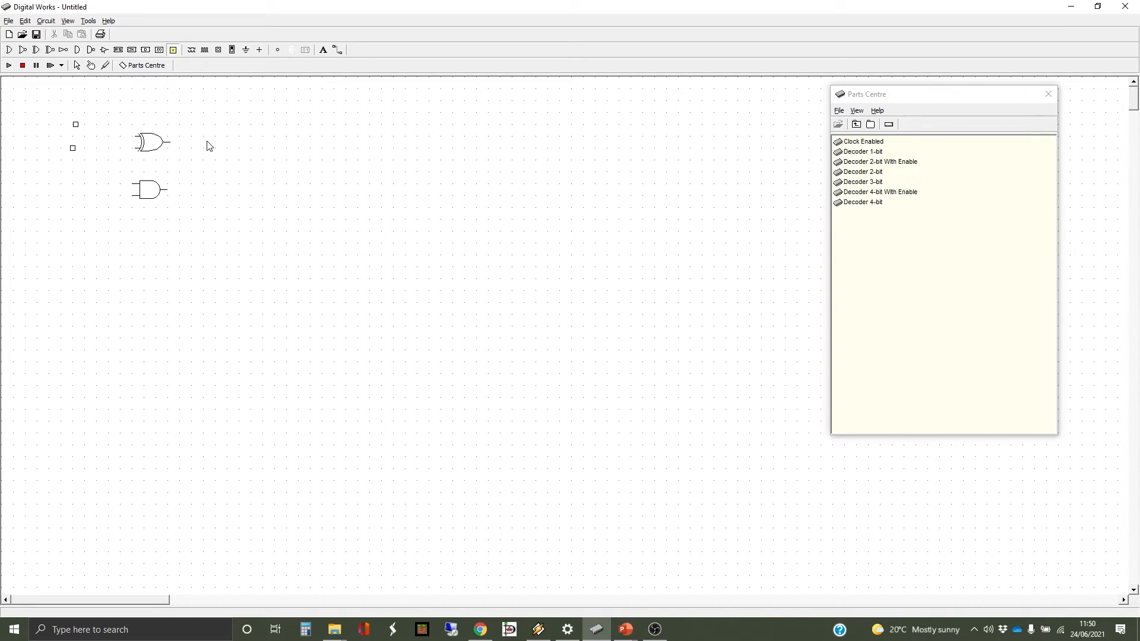
{"action": "left_click", "coordinate": [209, 192]}
Wire the upper and lower input tags to the two inputs of the XOR gate
{"action": "left_click", "coordinate": [337, 50]}
{"action": "left_click", "coordinate": [76, 124]}
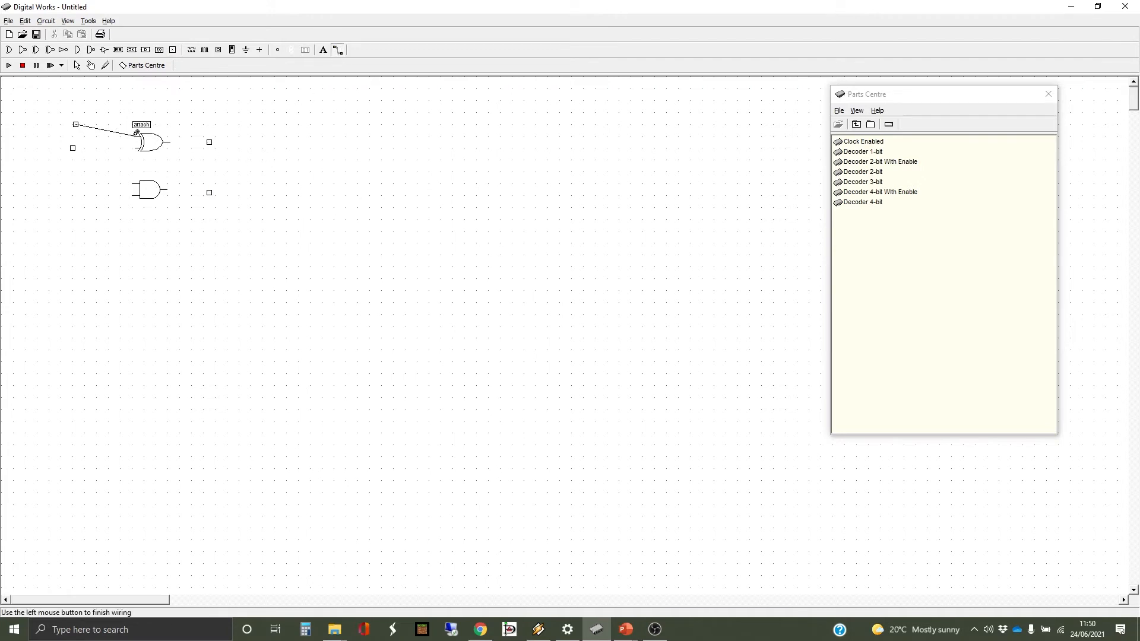
{"action": "left_click", "coordinate": [136, 131]}
{"action": "left_click", "coordinate": [72, 148]}
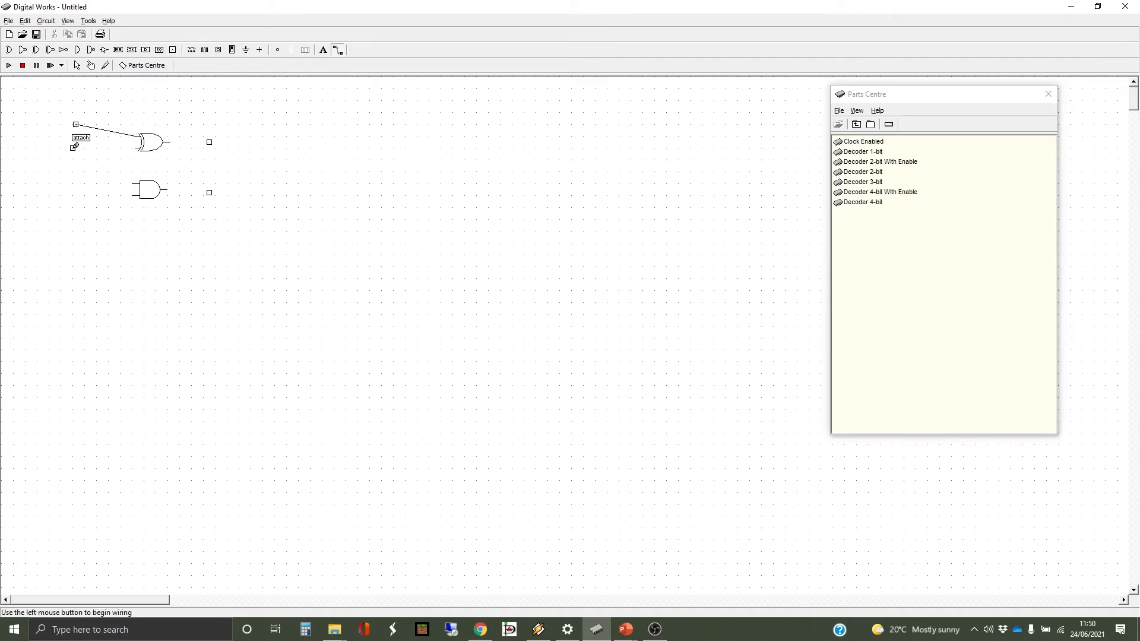
{"action": "left_click", "coordinate": [138, 148]}
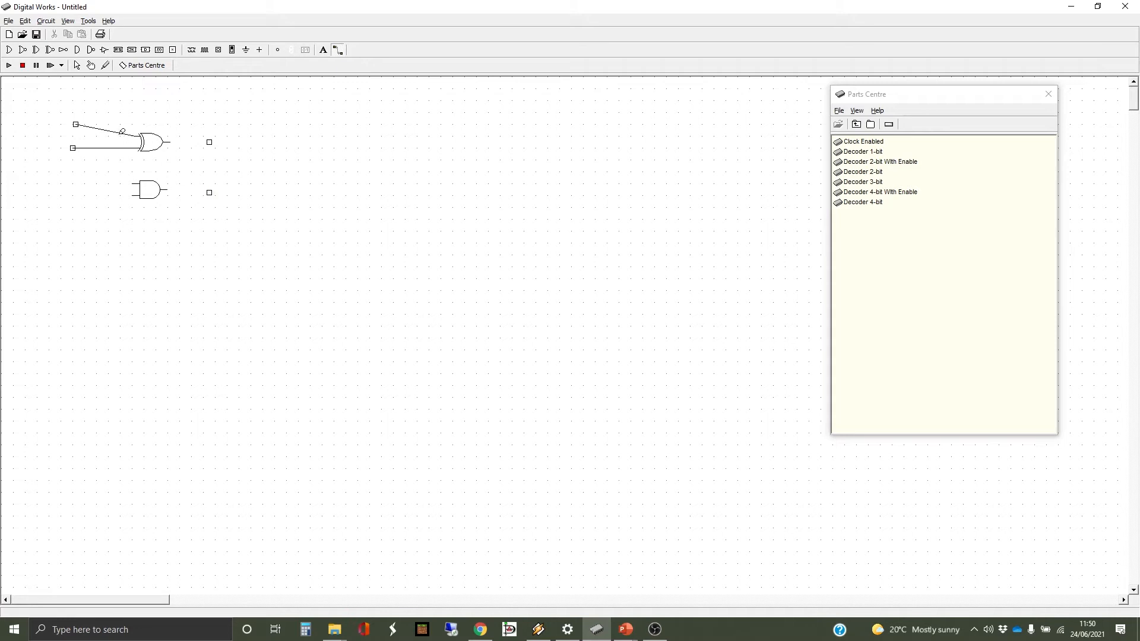
Branch both input wires down to the AND gate, the upper one to its upper input and the lower one to its lower input
{"action": "left_click", "coordinate": [117, 133]}
{"action": "left_click", "coordinate": [138, 183]}
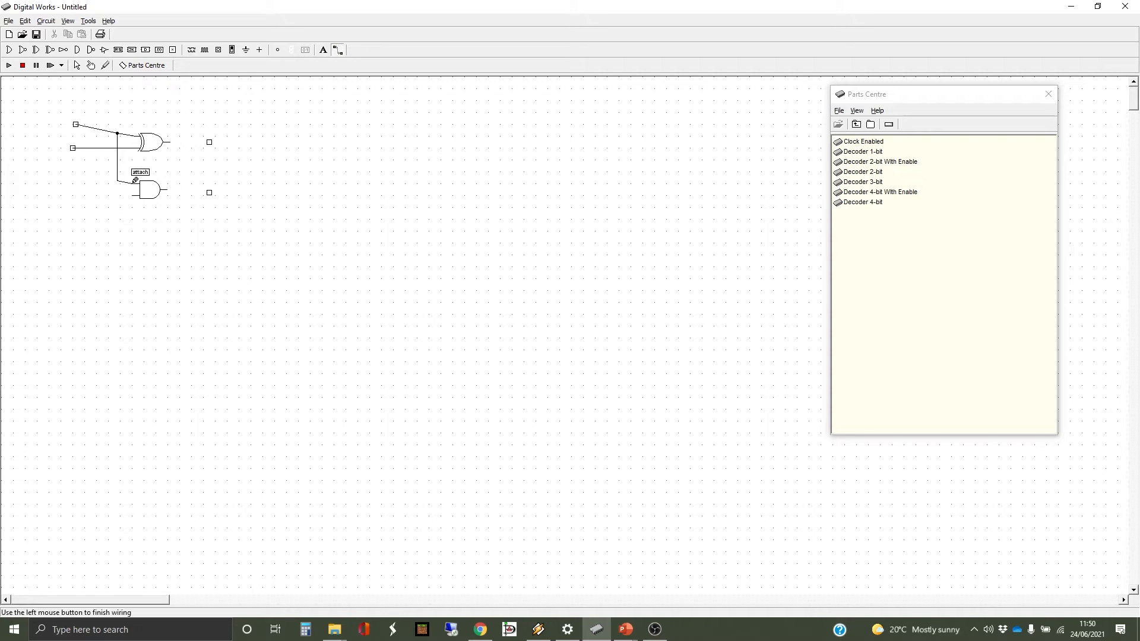
{"action": "left_click", "coordinate": [104, 146]}
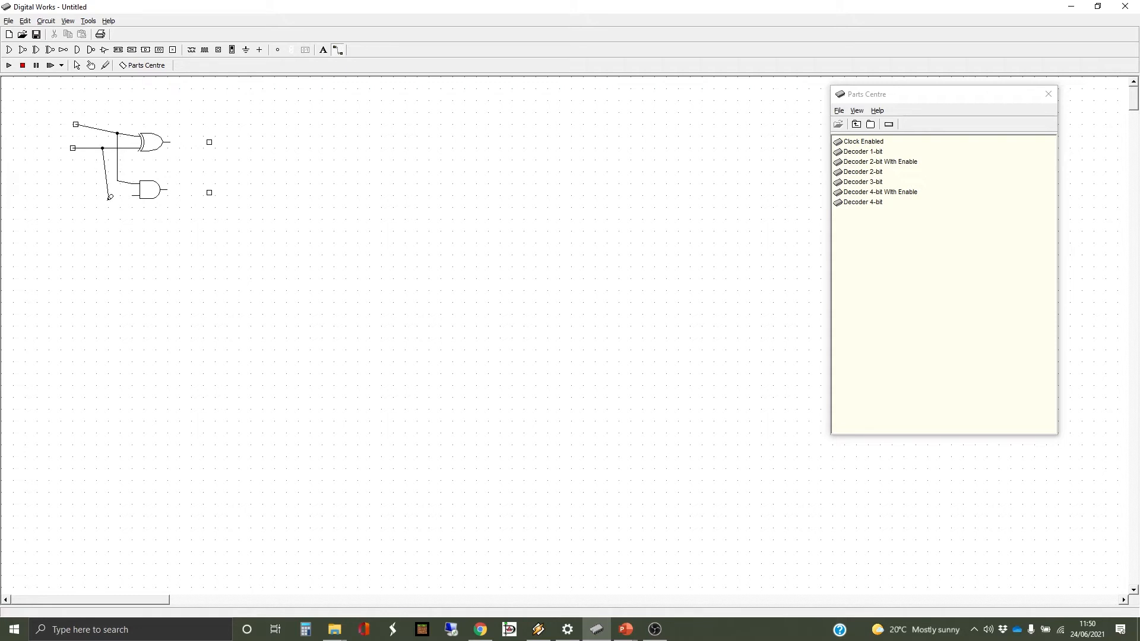
{"action": "left_click", "coordinate": [106, 200]}
{"action": "left_click", "coordinate": [139, 197]}
Wire the XOR and AND gate outputs to their adjacent output tags
{"action": "left_click", "coordinate": [173, 140]}
{"action": "left_click", "coordinate": [209, 141]}
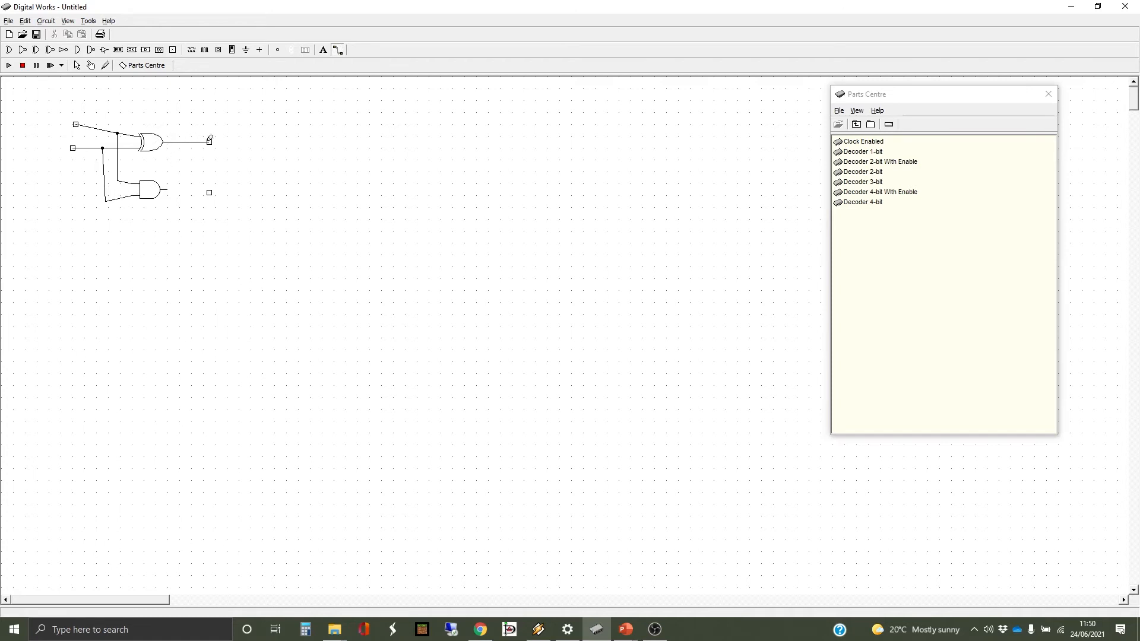
{"action": "left_click", "coordinate": [167, 189]}
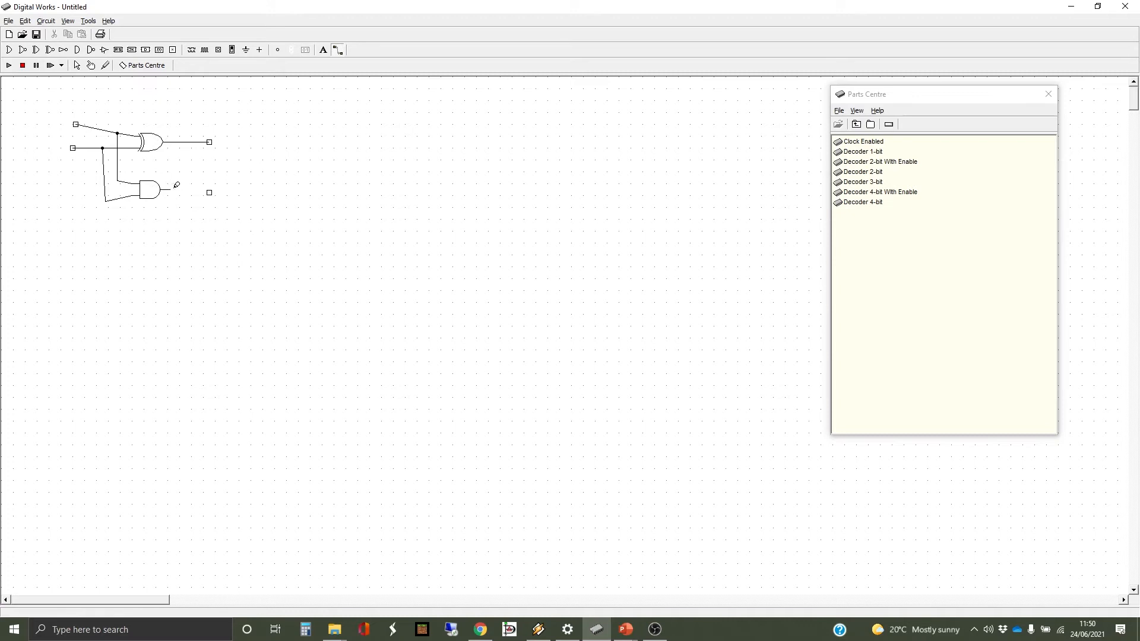
{"action": "left_click", "coordinate": [209, 192]}
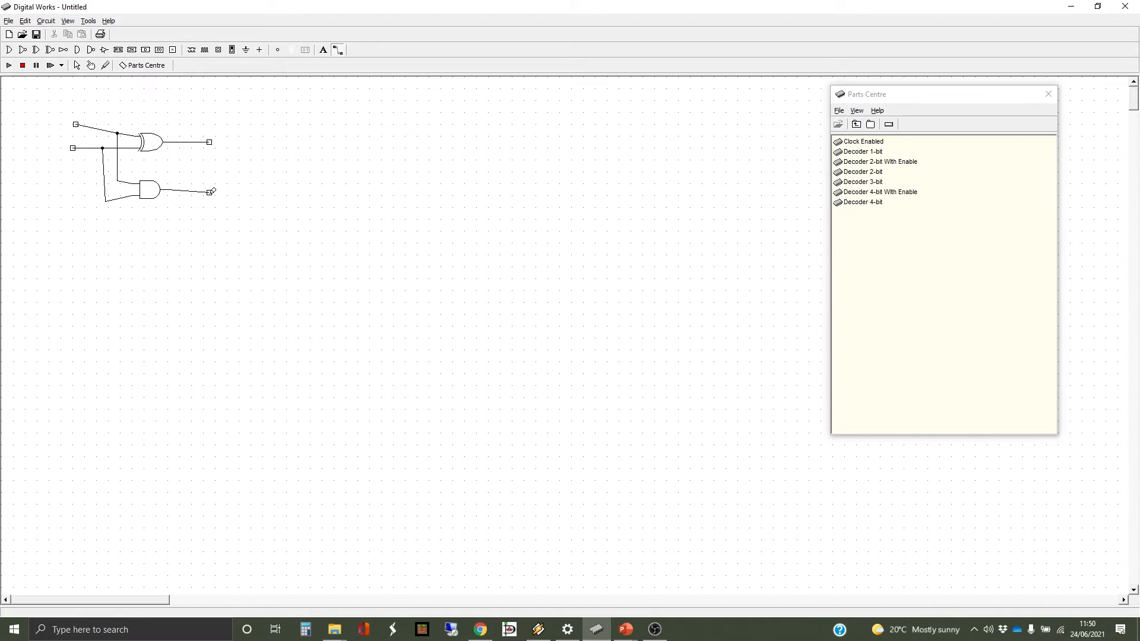
Open the macro's template in the Template Editor and enlarge its rectangle up and to the left to about three times its size
{"action": "left_click", "coordinate": [89, 21]}
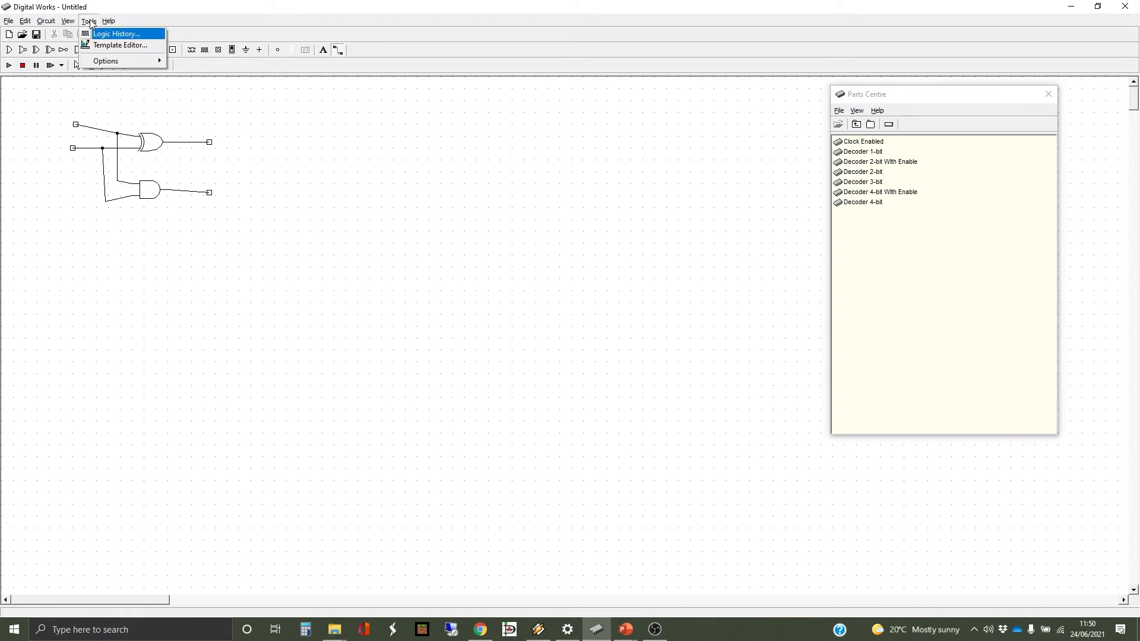
{"action": "left_click", "coordinate": [122, 45]}
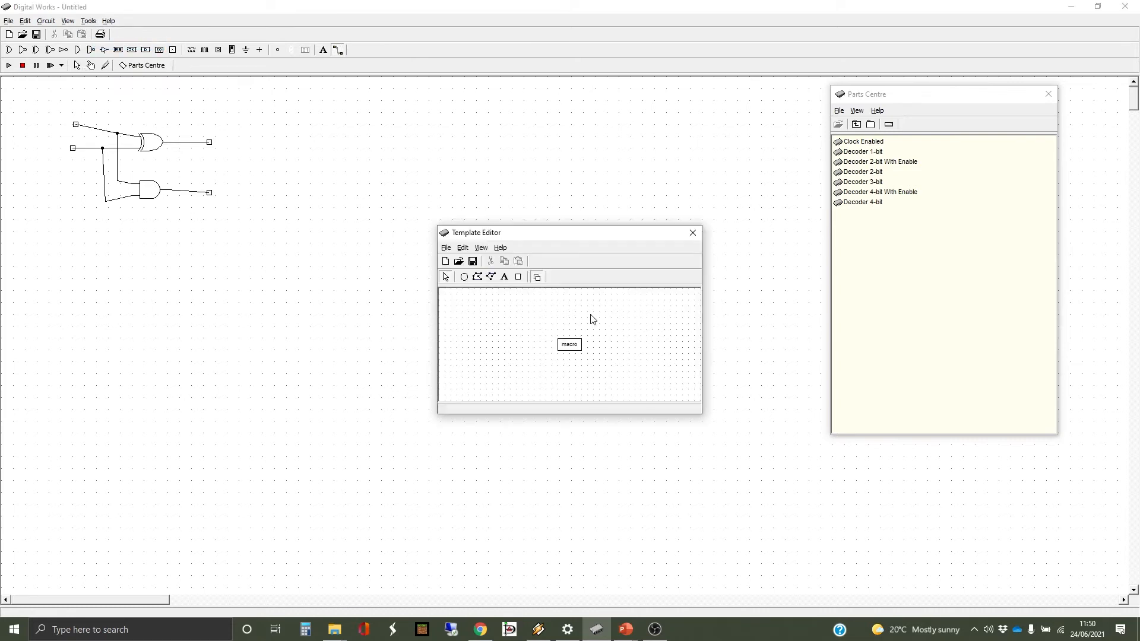
{"action": "left_click", "coordinate": [581, 344]}
{"action": "left_click_drag", "start_coordinate": [557, 337], "coordinate": [509, 313]}
{"action": "left_click", "coordinate": [607, 351]}
Centre the macro label in the enlarged rectangle and change its text to "Half-Adder" at 10 points
{"action": "left_click", "coordinate": [573, 344]}
{"action": "left_click_drag", "start_coordinate": [578, 346], "coordinate": [547, 338]}
{"action": "right_click", "coordinate": [547, 338]}
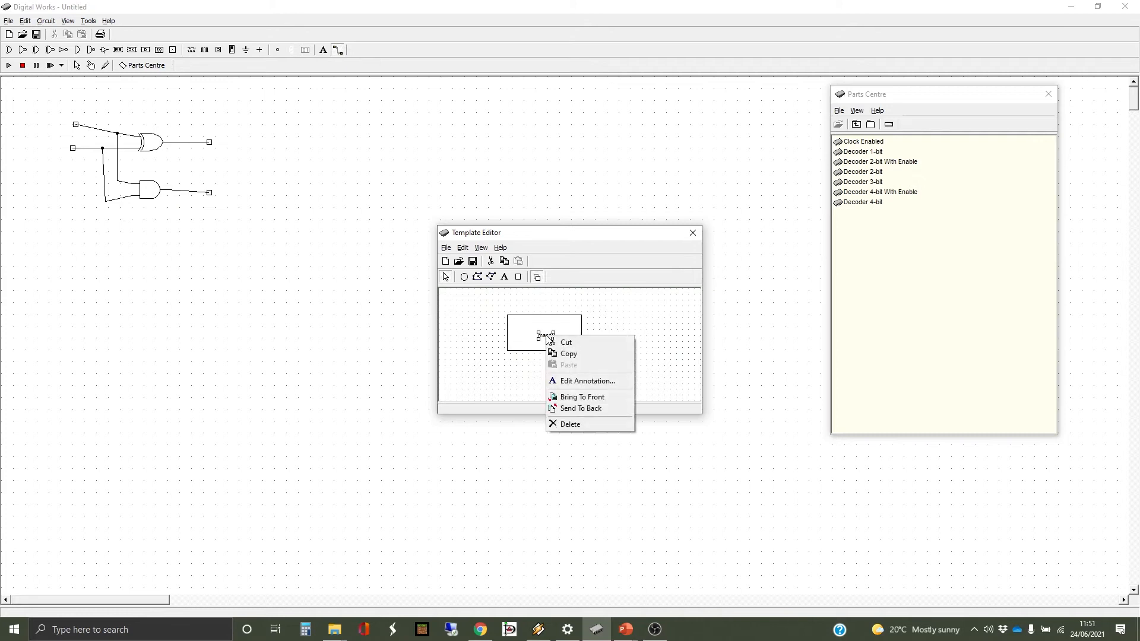
{"action": "left_click", "coordinate": [587, 380]}
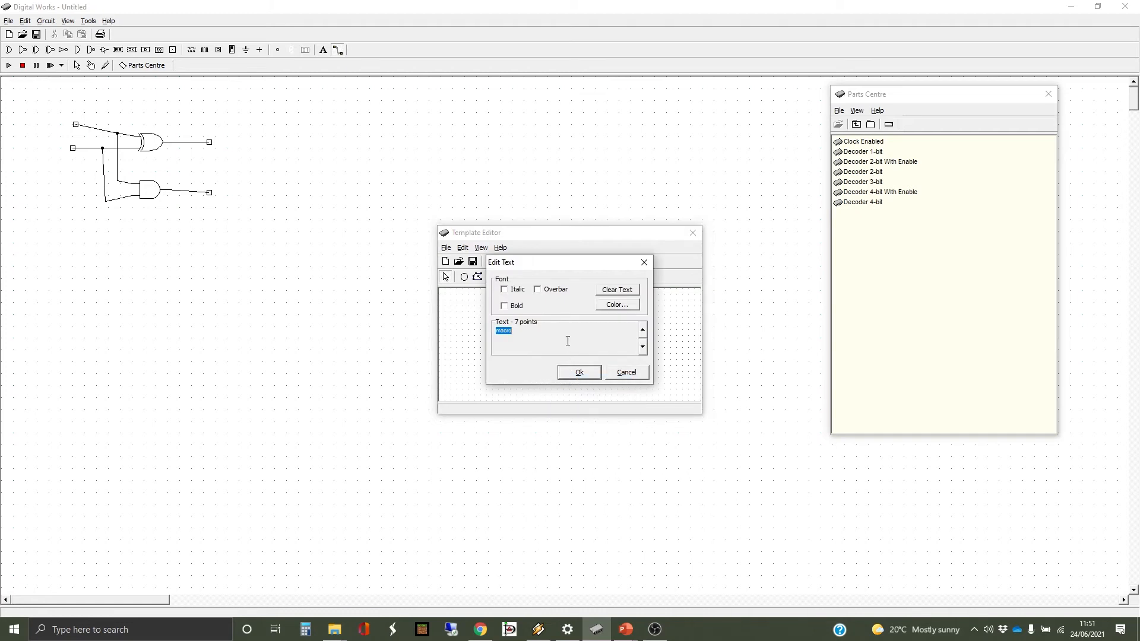
{"action": "left_click", "coordinate": [643, 330]}
{"action": "left_click", "coordinate": [642, 330]}
{"action": "left_click", "coordinate": [643, 330]}
{"action": "type", "text": "Half-Adder"}
{"action": "left_click", "coordinate": [578, 373]}
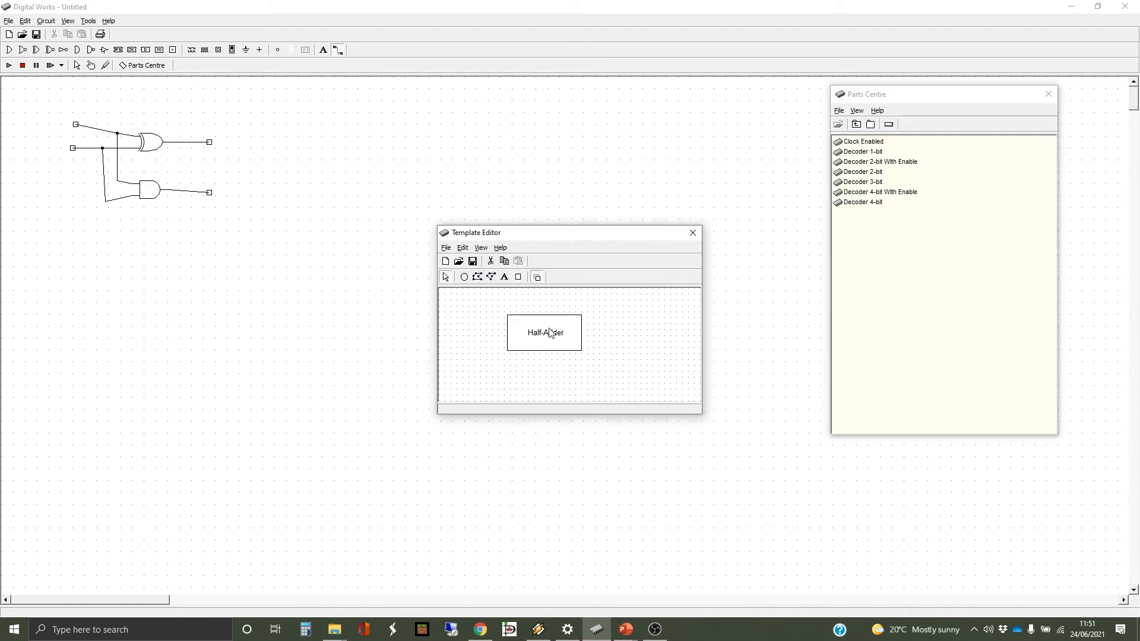
{"action": "left_click_drag", "start_coordinate": [548, 330], "coordinate": [549, 335]}
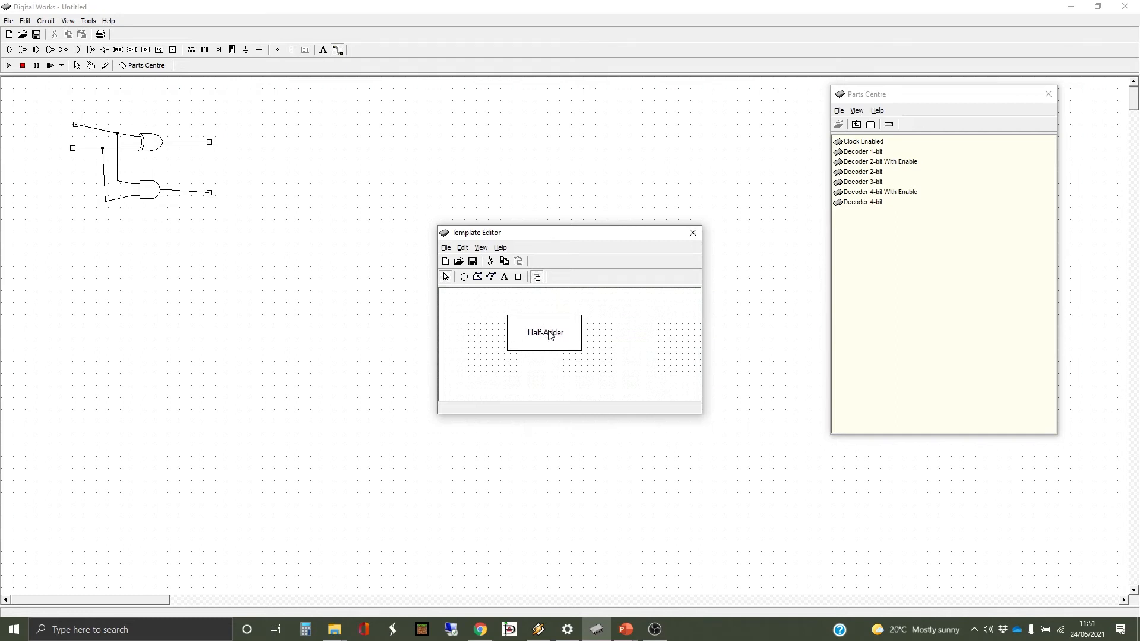
{"action": "left_click", "coordinate": [627, 341]}
Add four pins to the template rectangle, two on its top edge and two on its bottom edge
{"action": "left_click", "coordinate": [519, 279]}
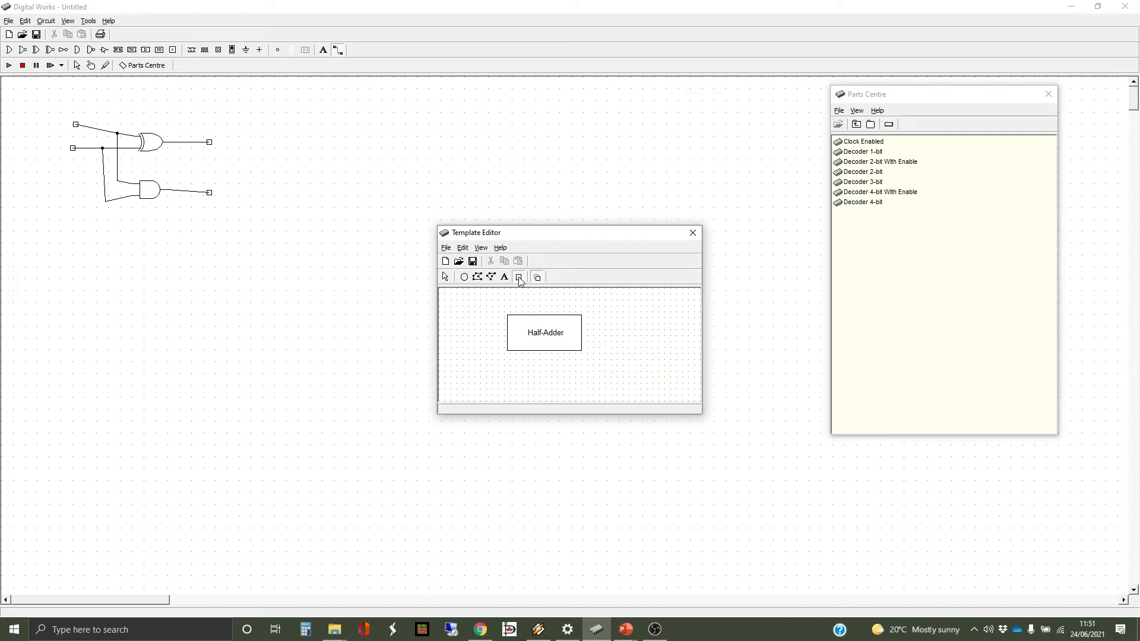
{"action": "left_click", "coordinate": [532, 321]}
{"action": "left_click", "coordinate": [518, 276]}
{"action": "left_click", "coordinate": [554, 317]}
{"action": "left_click", "coordinate": [533, 351]}
{"action": "left_click", "coordinate": [556, 351]}
Add a 7-point text label reading "Inputs A B", spaced to match the two top pins
{"action": "left_click", "coordinate": [504, 276]}
{"action": "left_click", "coordinate": [534, 327]}
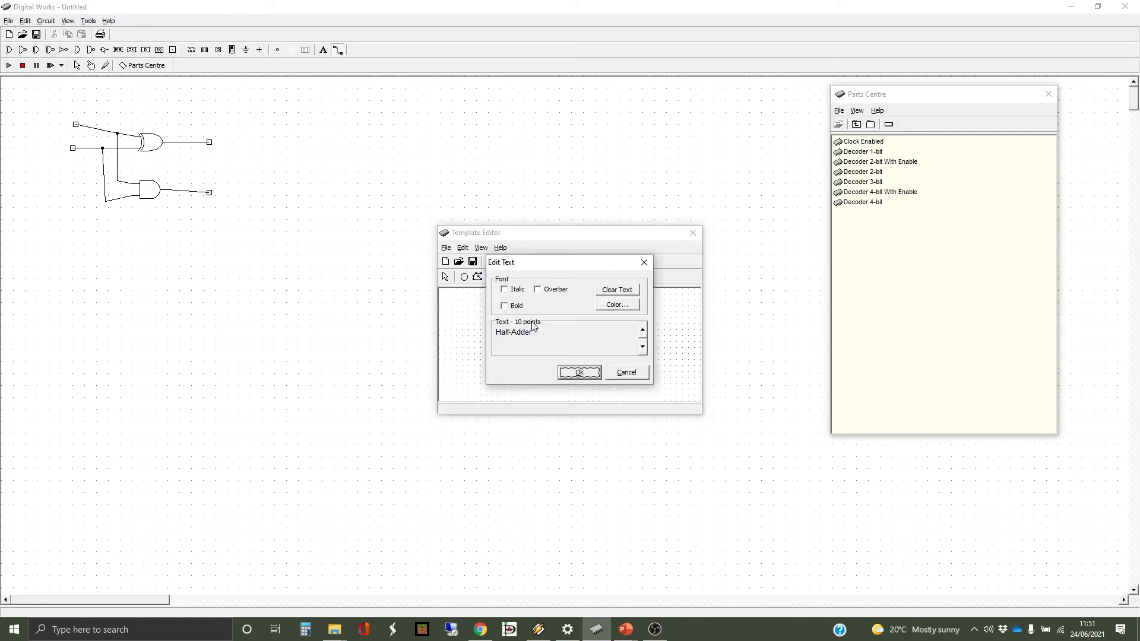
{"action": "left_click", "coordinate": [642, 347]}
{"action": "left_click", "coordinate": [642, 347]}
{"action": "left_click", "coordinate": [642, 347]}
{"action": "left_click_drag", "start_coordinate": [524, 331], "coordinate": [493, 333]}
{"action": "key", "text": "BackSpace"}
{"action": "left_click", "coordinate": [587, 373]}
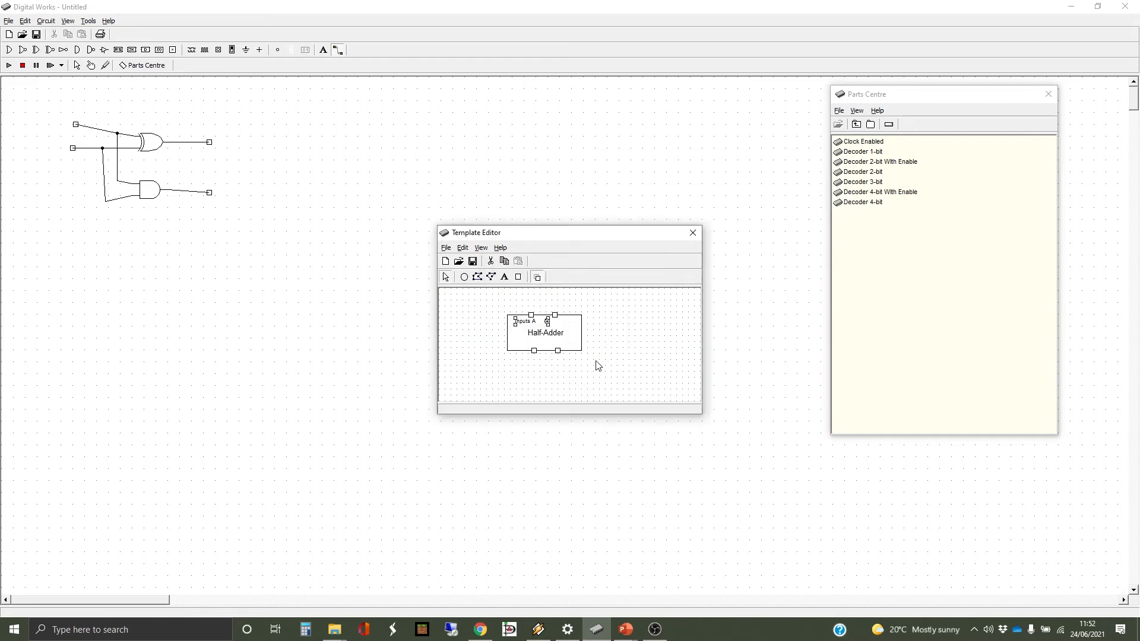
Nudge the inputs label right and slightly down so A and B sit under the two top pins
{"action": "key", "text": "Right"}
{"action": "key", "text": "Right"}
{"action": "key", "text": "Right"}
{"action": "key", "text": "Right"}
{"action": "key", "text": "Right"}
{"action": "key", "text": "Right"}
{"action": "key", "text": "Right"}
{"action": "key", "text": "Right"}
{"action": "key", "text": "Right"}
{"action": "key", "text": "Right"}
{"action": "key", "text": "Right"}
{"action": "key", "text": "Right"}
{"action": "key", "text": "Right"}
{"action": "key", "text": "Right"}
{"action": "key", "text": "Right"}
{"action": "key", "text": "Down"}
{"action": "key", "text": "Down"}
{"action": "key", "text": "Right"}
{"action": "key", "text": "Right"}
{"action": "key", "text": "Right"}
{"action": "key", "text": "Right"}
{"action": "key", "text": "Right"}
{"action": "left_click", "coordinate": [610, 362]}
Add a "Sum" label just above the left bottom pin and align it with the pin
{"action": "left_click", "coordinate": [504, 276]}
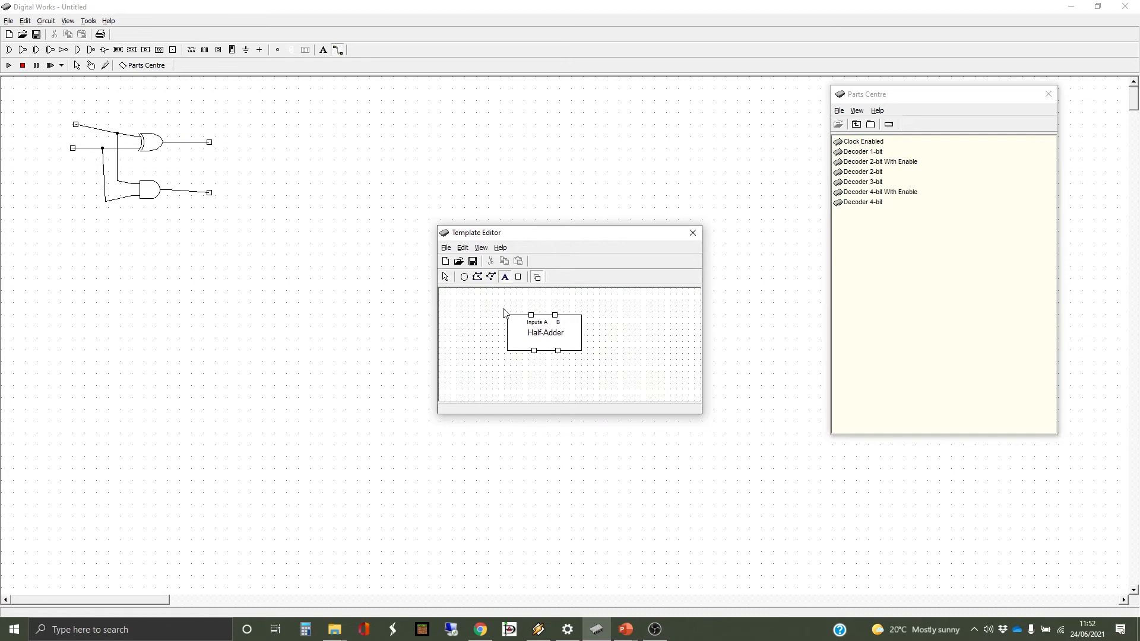
{"action": "left_click", "coordinate": [532, 349]}
{"action": "left_click_drag", "start_coordinate": [533, 334], "coordinate": [500, 340]}
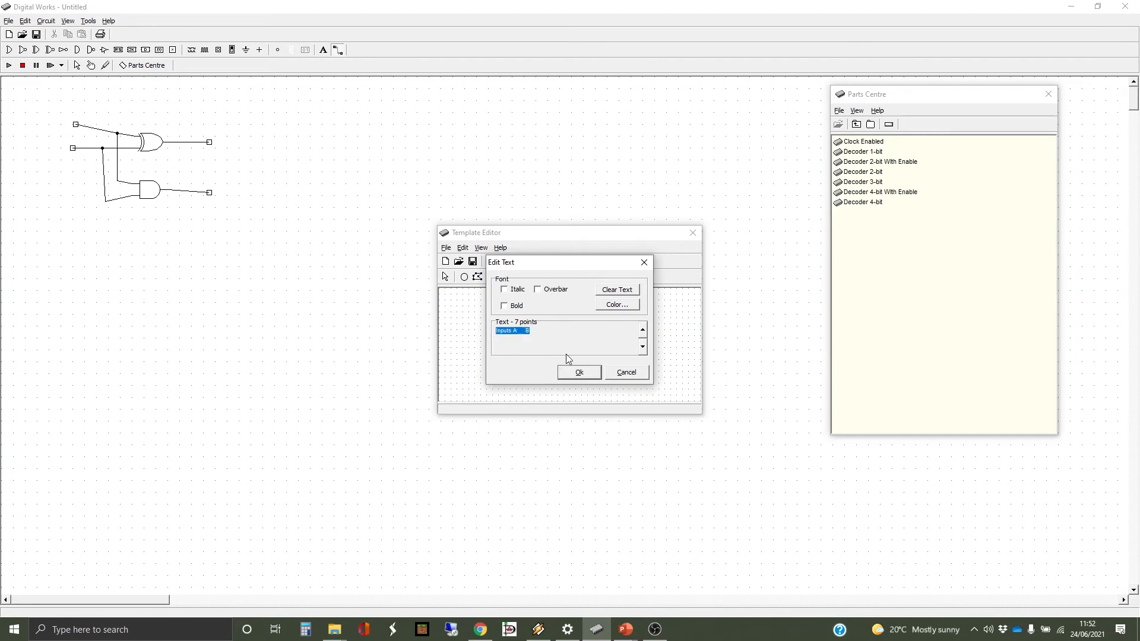
{"action": "type", "text": "Sum"}
{"action": "left_click", "coordinate": [579, 372]}
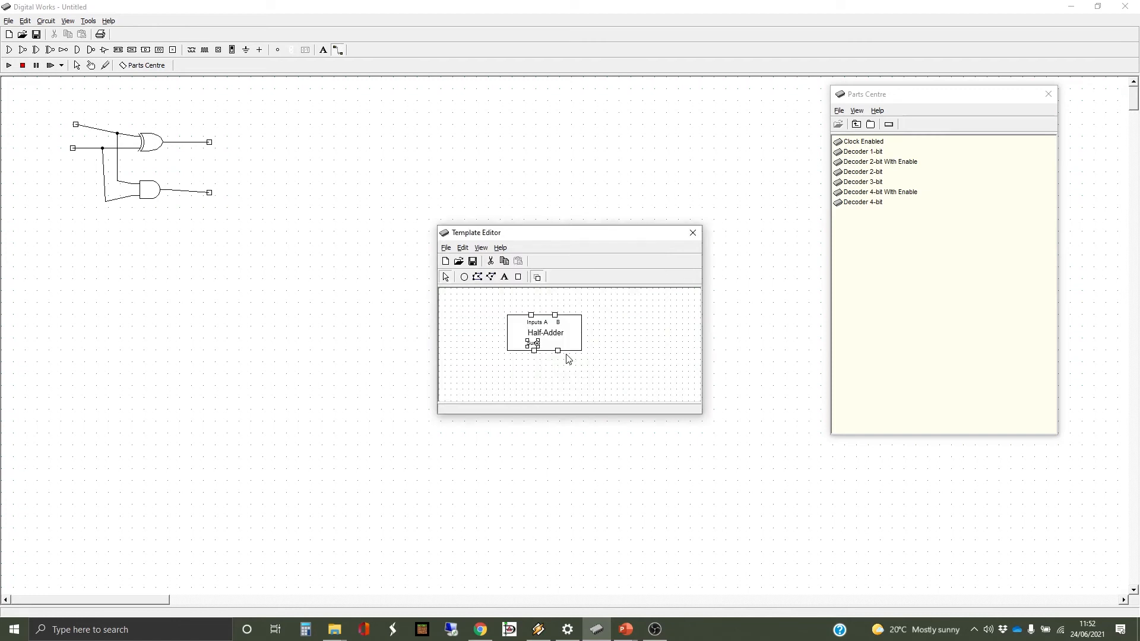
{"action": "key", "text": "Right"}
{"action": "key", "text": "Right"}
Add a "Carry Out" label above the right bottom pin, level it with the Sum label, and close the template
{"action": "left_click", "coordinate": [505, 276]}
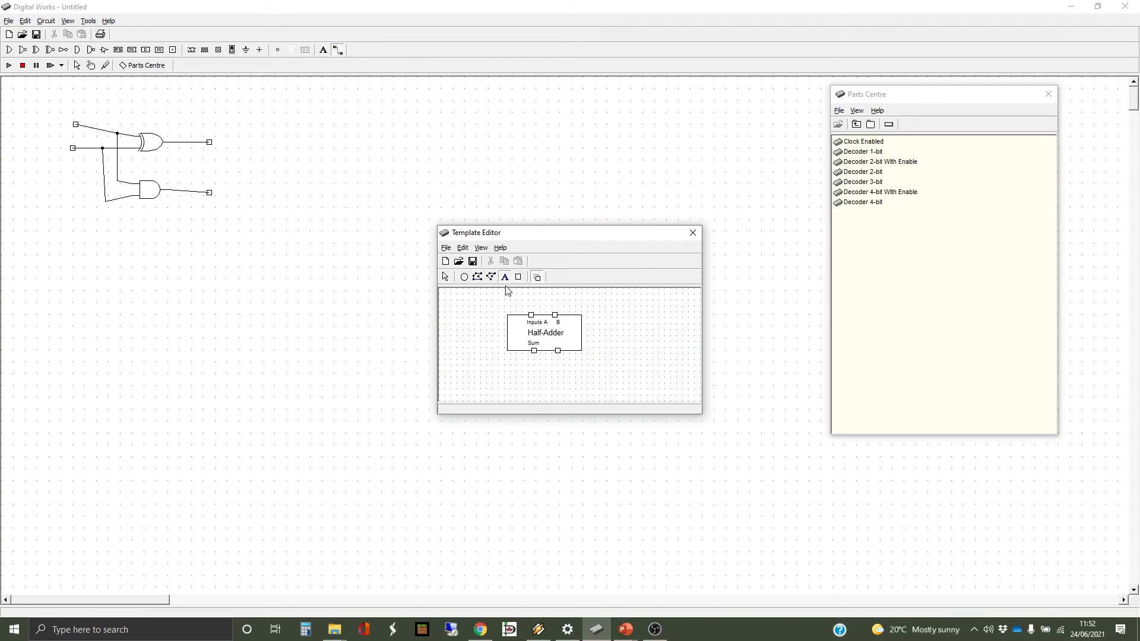
{"action": "double_click", "coordinate": [559, 342]}
{"action": "left_click_drag", "start_coordinate": [535, 334], "coordinate": [462, 322]}
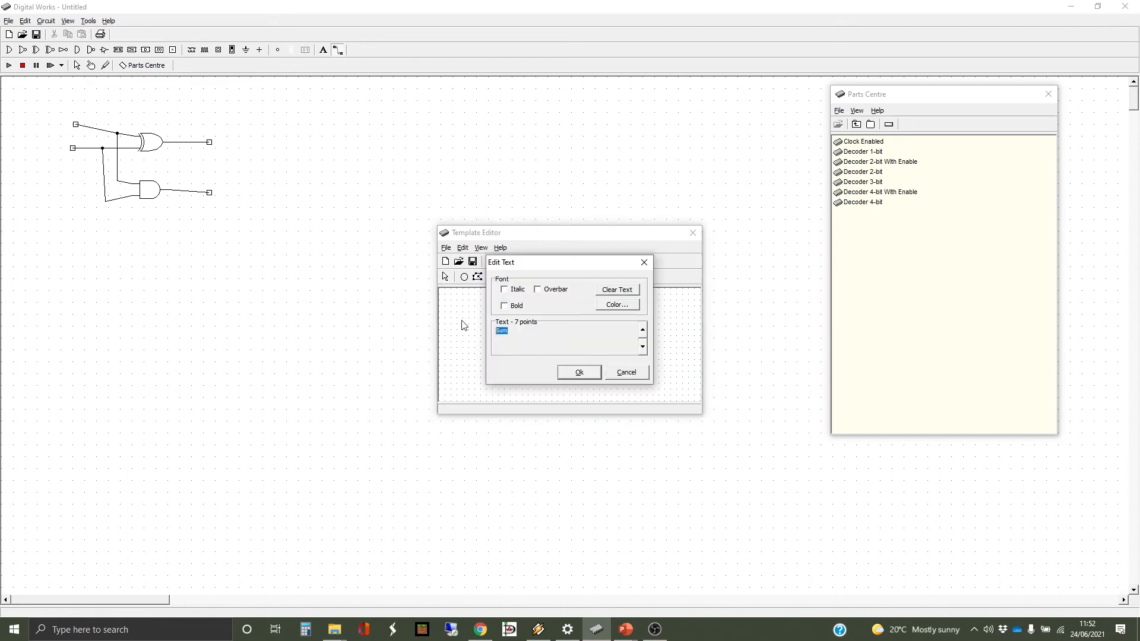
{"action": "type", "text": "Carry Out"}
{"action": "key", "text": "Return"}
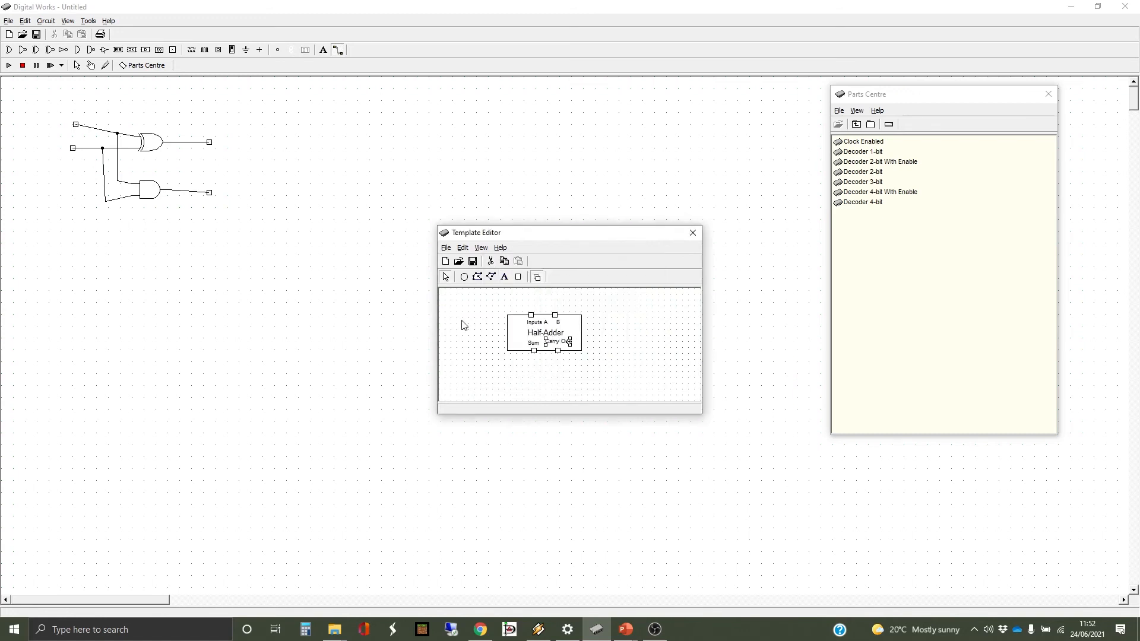
{"action": "key", "text": "Down"}
{"action": "key", "text": "Down"}
{"action": "key", "text": "Down"}
{"action": "key", "text": "Right"}
{"action": "left_click", "coordinate": [637, 364]}
{"action": "left_click", "coordinate": [692, 233]}
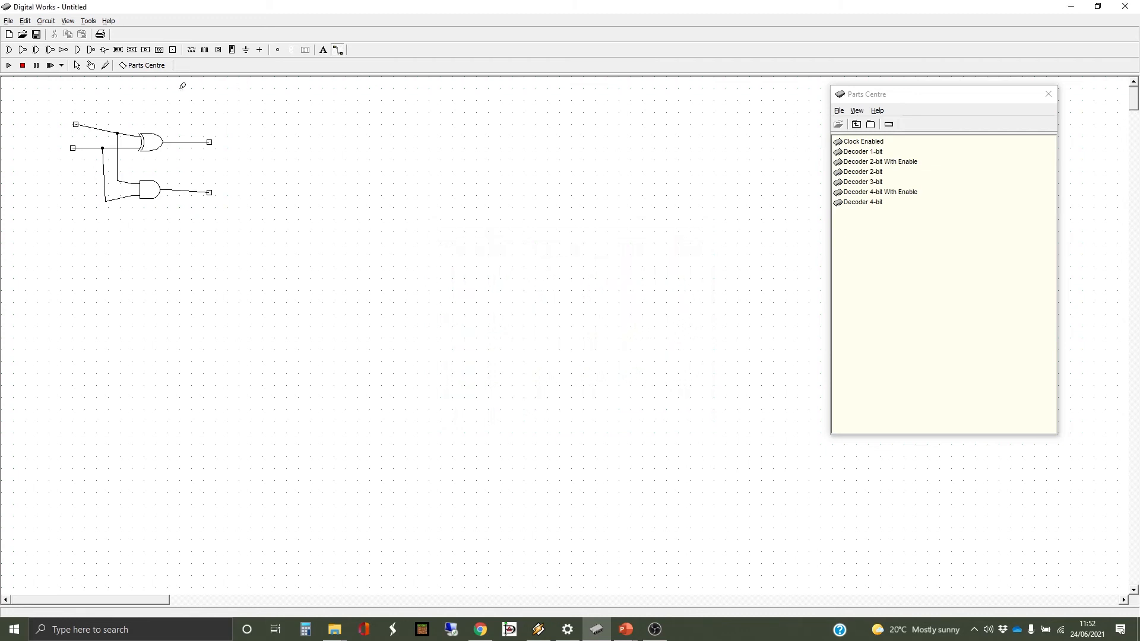
Associate the upper input tag with the template's input A pin
{"action": "left_click", "coordinate": [77, 65]}
{"action": "left_click", "coordinate": [75, 125]}
{"action": "right_click", "coordinate": [76, 125]}
{"action": "left_click", "coordinate": [97, 132]}
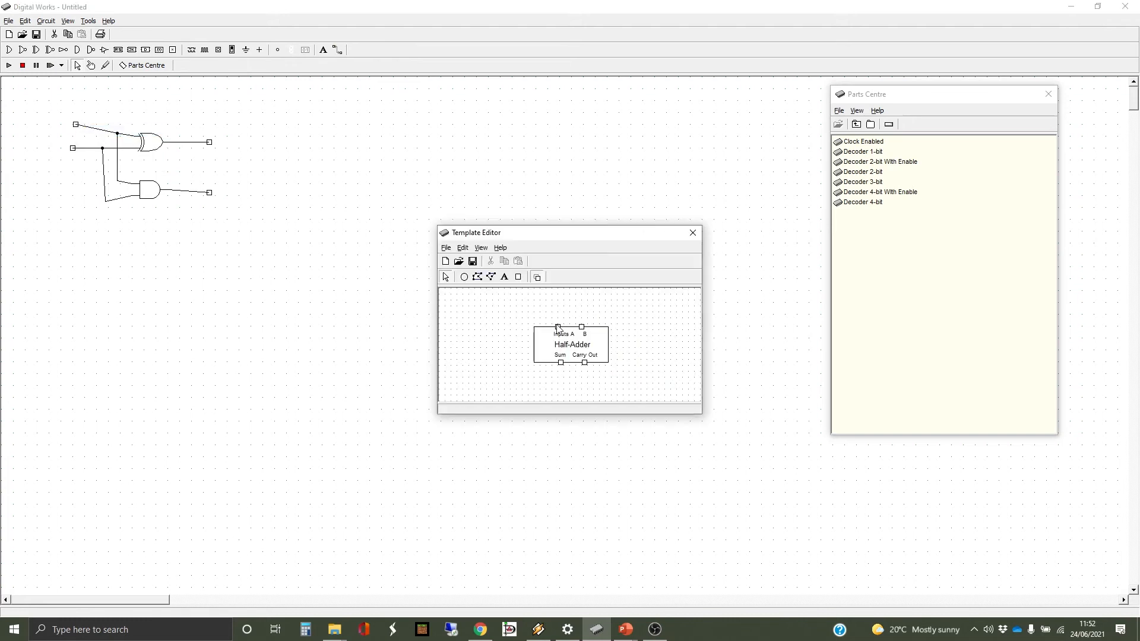
{"action": "left_click", "coordinate": [558, 328]}
{"action": "right_click", "coordinate": [558, 328]}
{"action": "left_click", "coordinate": [578, 370]}
{"action": "left_click", "coordinate": [692, 233]}
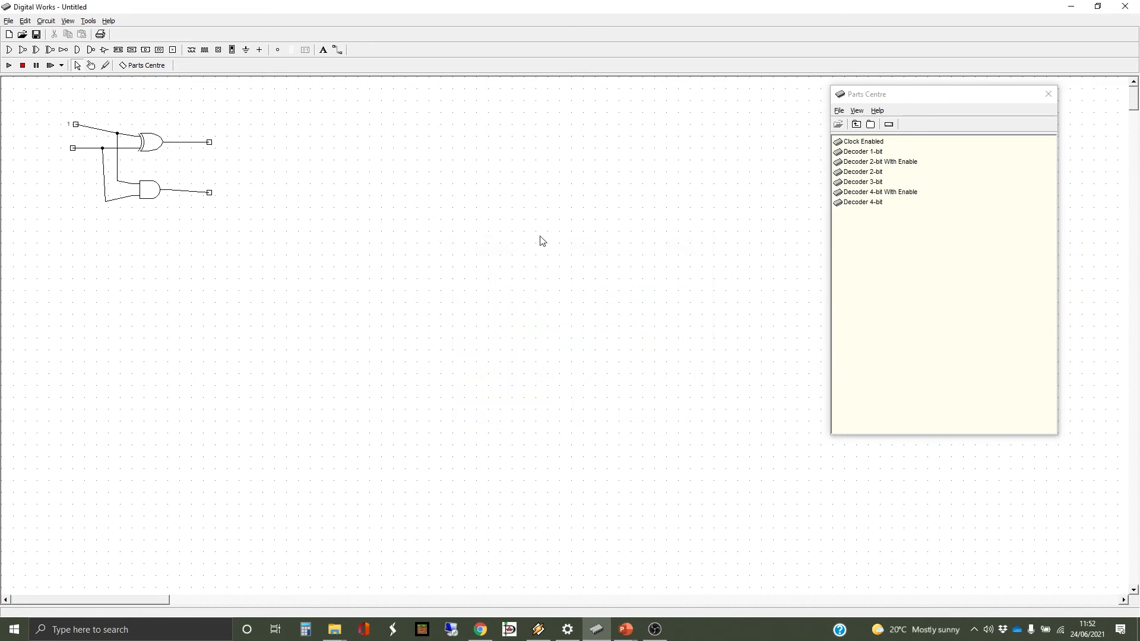
Associate the lower input tag with the template's input B pin
{"action": "left_click", "coordinate": [75, 149]}
{"action": "right_click", "coordinate": [74, 149]}
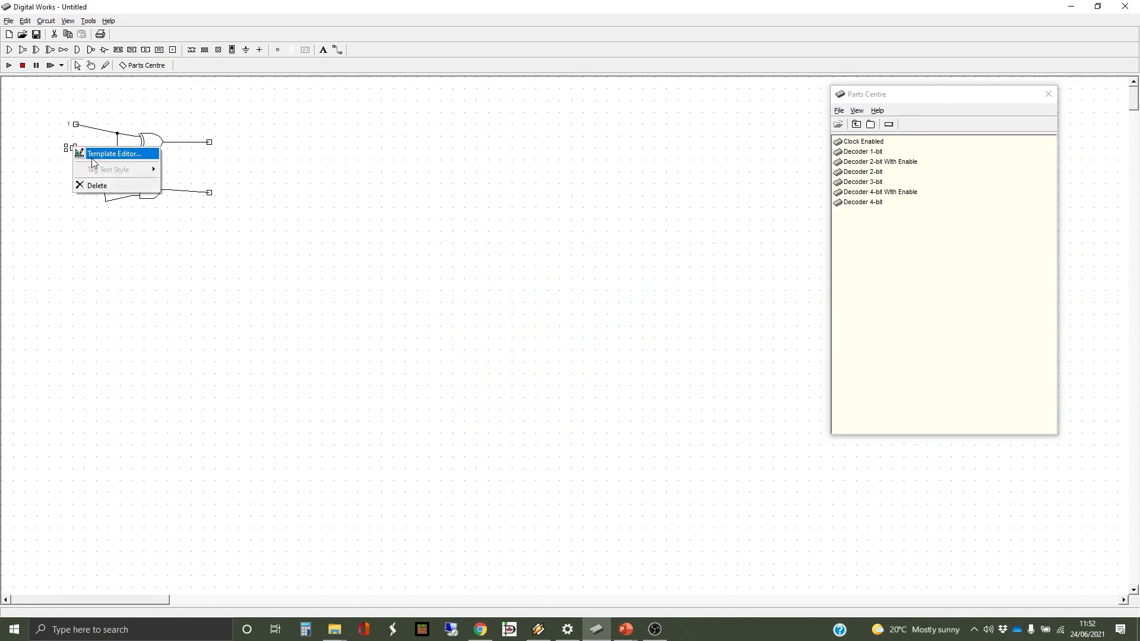
{"action": "left_click", "coordinate": [113, 153]}
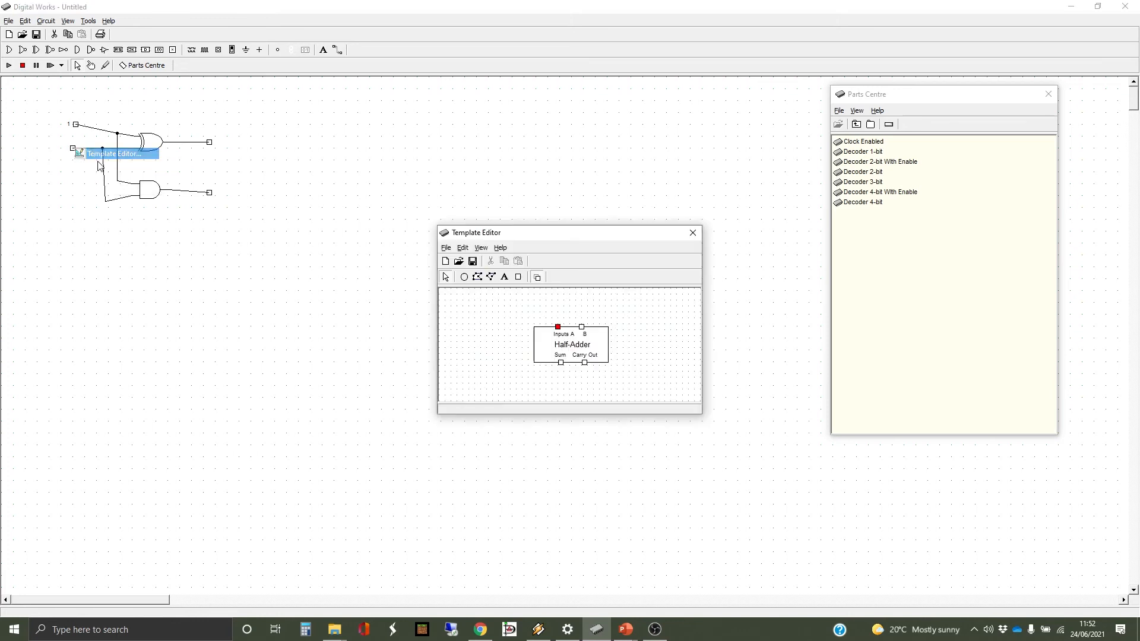
{"action": "left_click", "coordinate": [583, 333]}
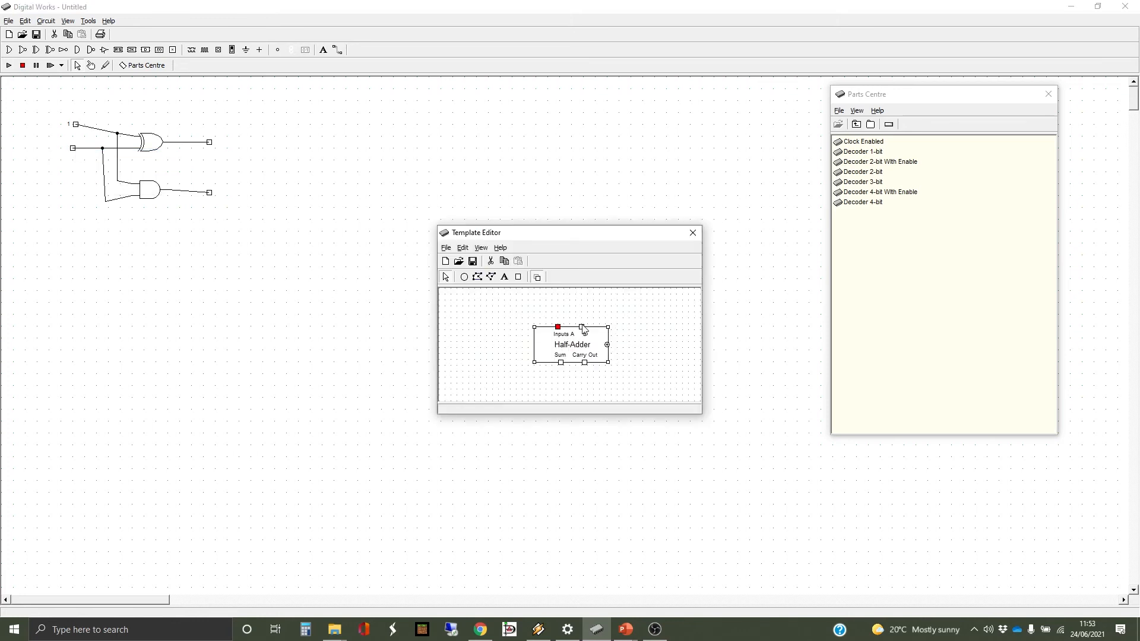
{"action": "left_click", "coordinate": [582, 327]}
{"action": "right_click", "coordinate": [582, 327]}
{"action": "left_click", "coordinate": [631, 371]}
{"action": "left_click", "coordinate": [692, 232]}
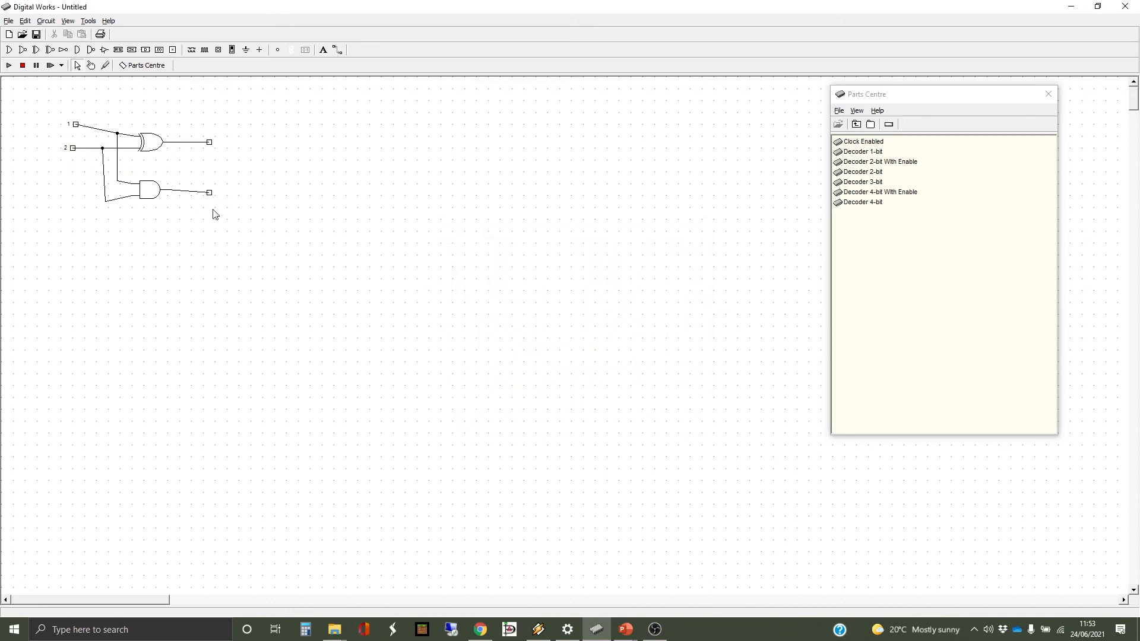
Associate the XOR gate's output tag with the template's Sum pin
{"action": "left_click", "coordinate": [209, 142]}
{"action": "right_click", "coordinate": [210, 143]}
{"action": "left_click", "coordinate": [226, 152]}
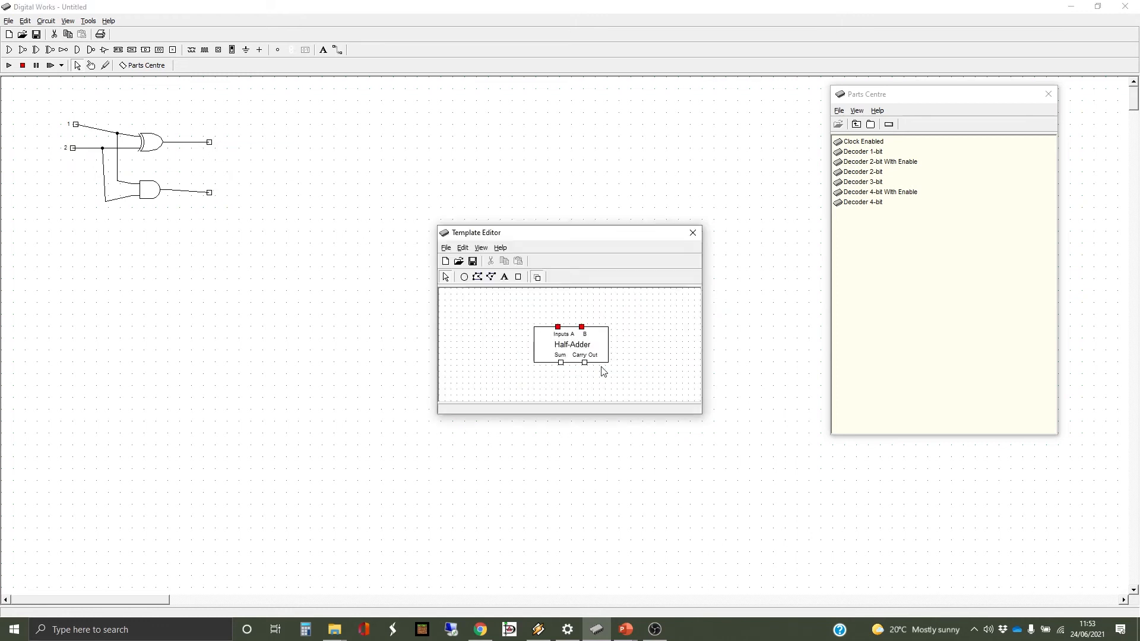
{"action": "left_click", "coordinate": [561, 363]}
{"action": "right_click", "coordinate": [561, 363]}
{"action": "left_click", "coordinate": [605, 408]}
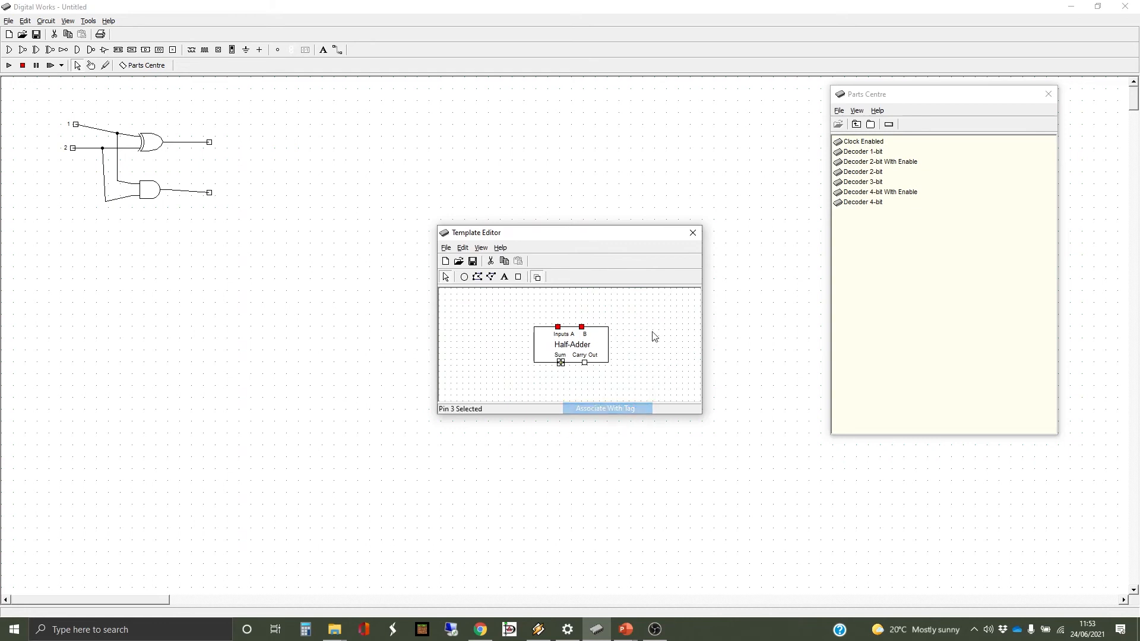
Associate the AND gate's output tag with the template's Carry Out pin and close the template
{"action": "left_click", "coordinate": [692, 233]}
{"action": "left_click", "coordinate": [209, 194]}
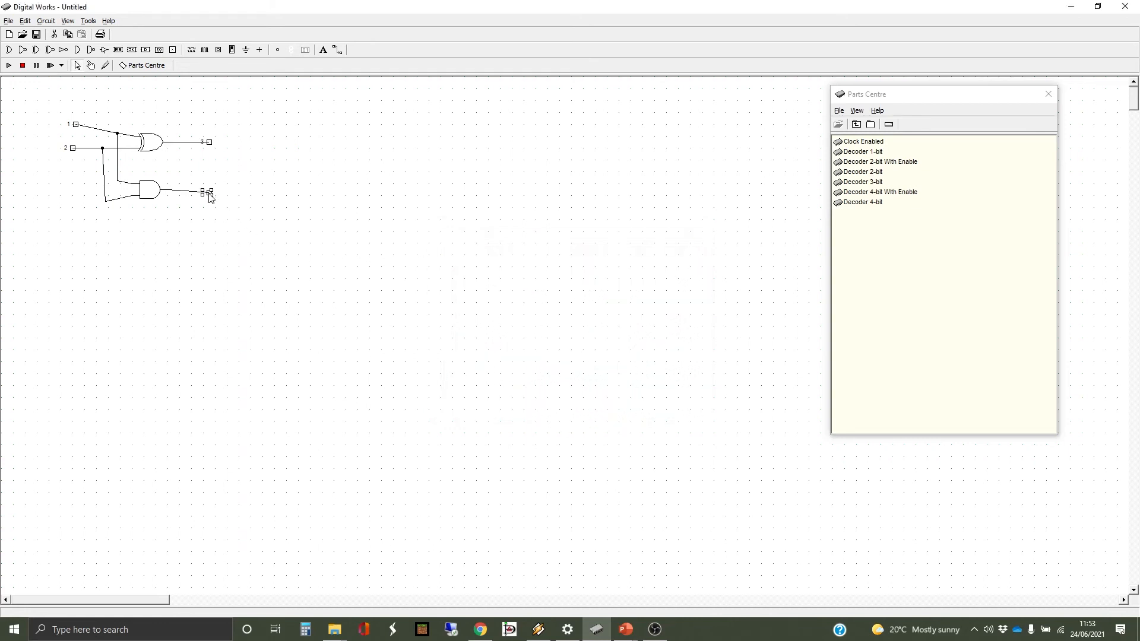
{"action": "right_click", "coordinate": [209, 194]}
{"action": "left_click", "coordinate": [225, 202]}
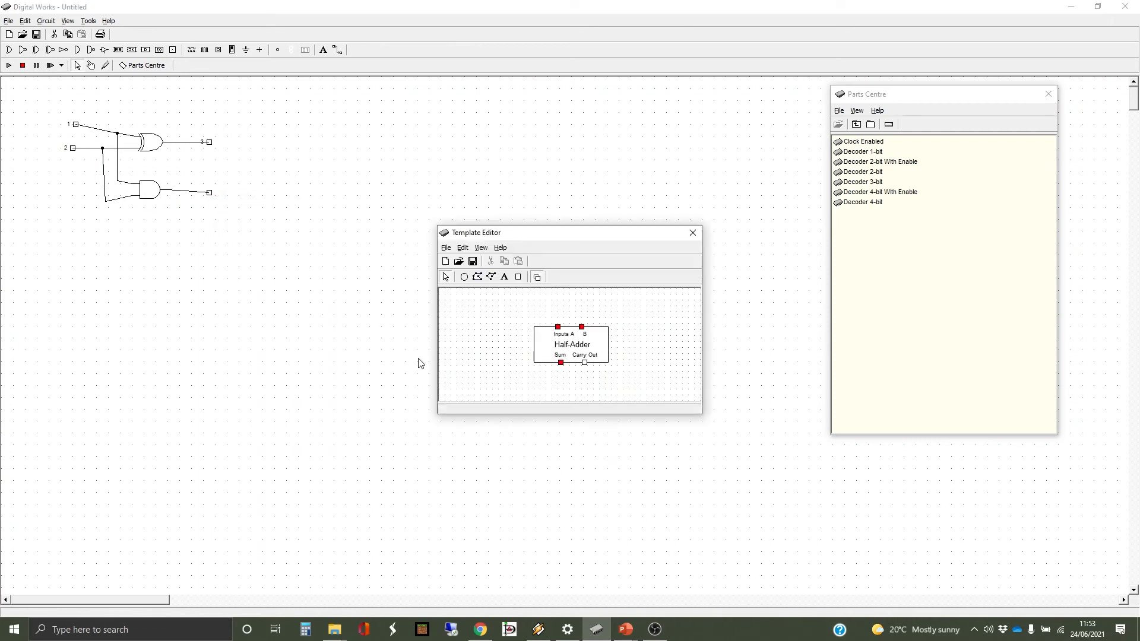
{"action": "left_click", "coordinate": [585, 363]}
{"action": "right_click", "coordinate": [585, 363]}
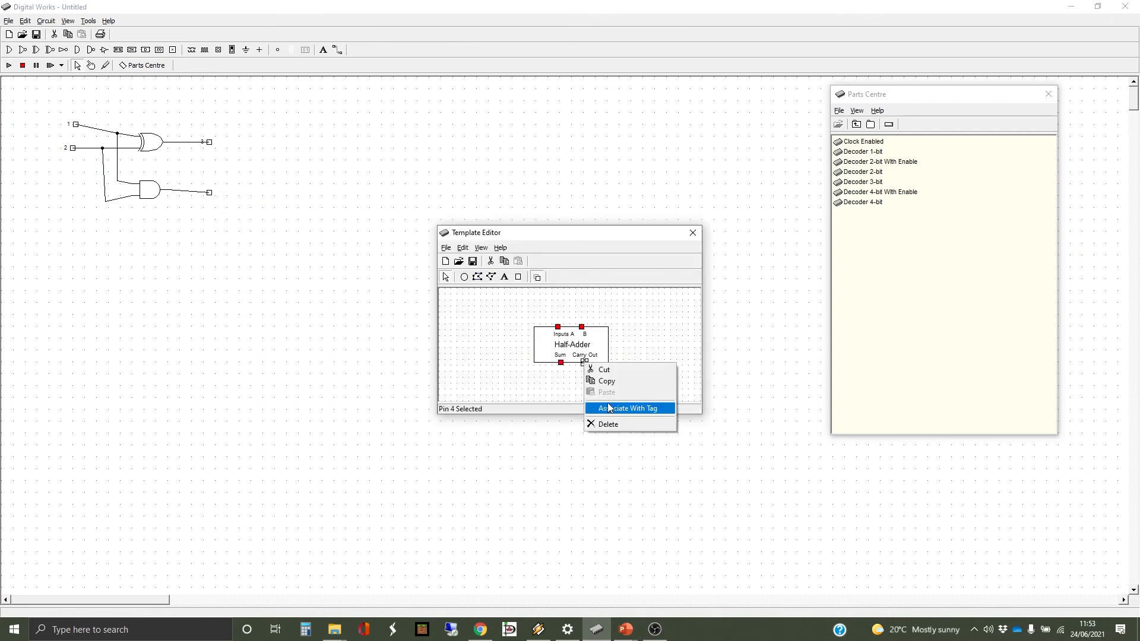
{"action": "left_click", "coordinate": [611, 407]}
{"action": "left_click", "coordinate": [692, 232]}
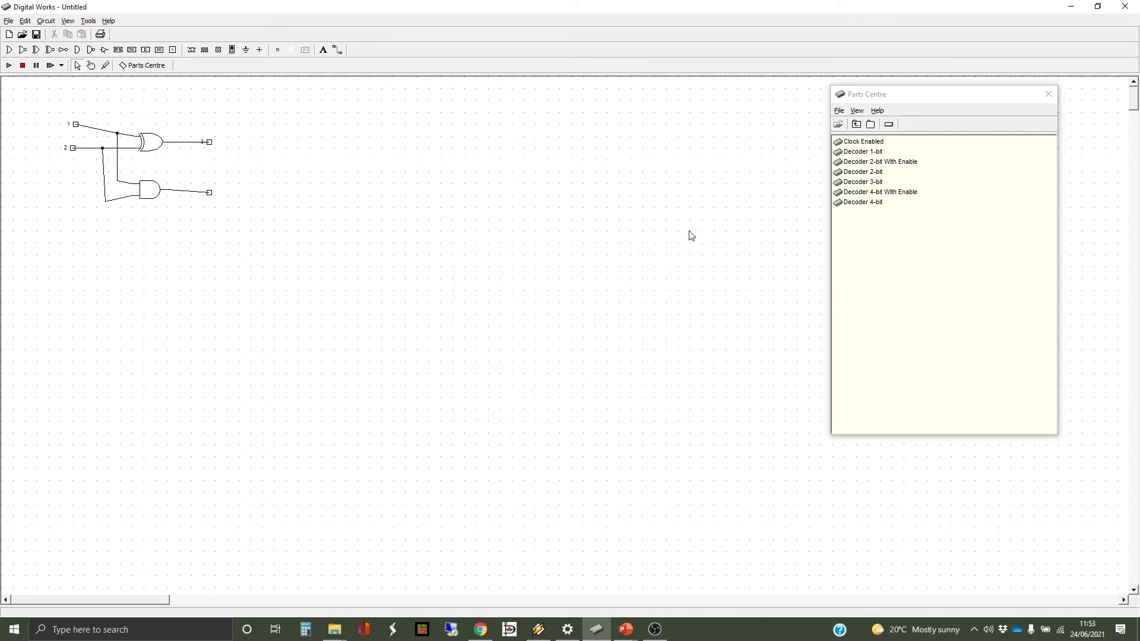
Save the circuit as a macro file named "Adder (Half)" in the MyMacros folder
{"action": "left_click", "coordinate": [9, 21]}
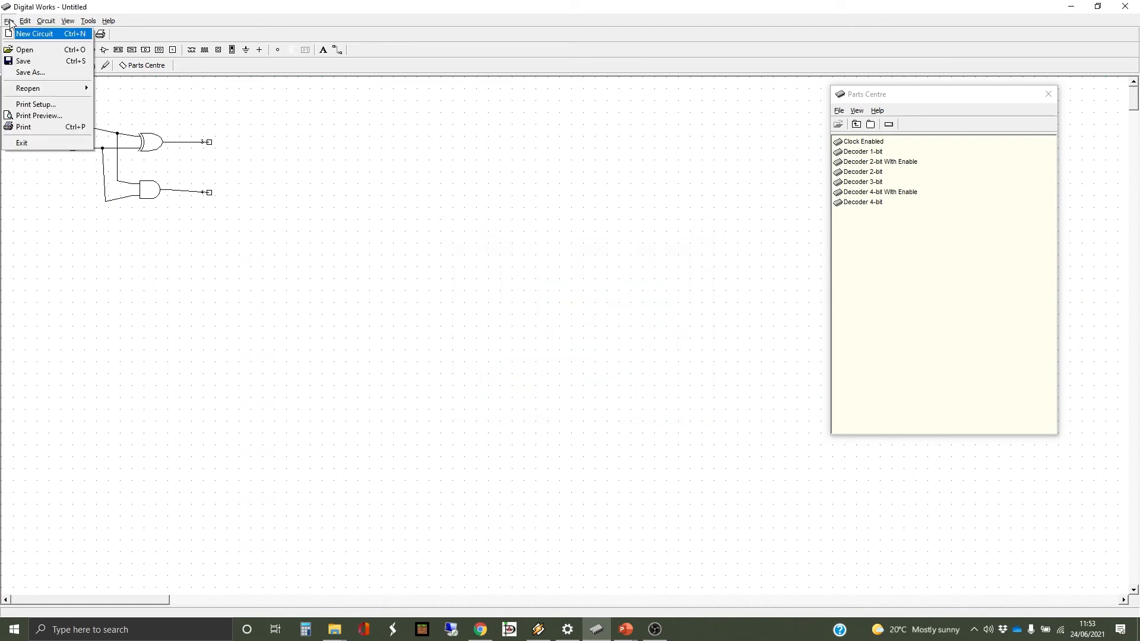
{"action": "left_click", "coordinate": [37, 72]}
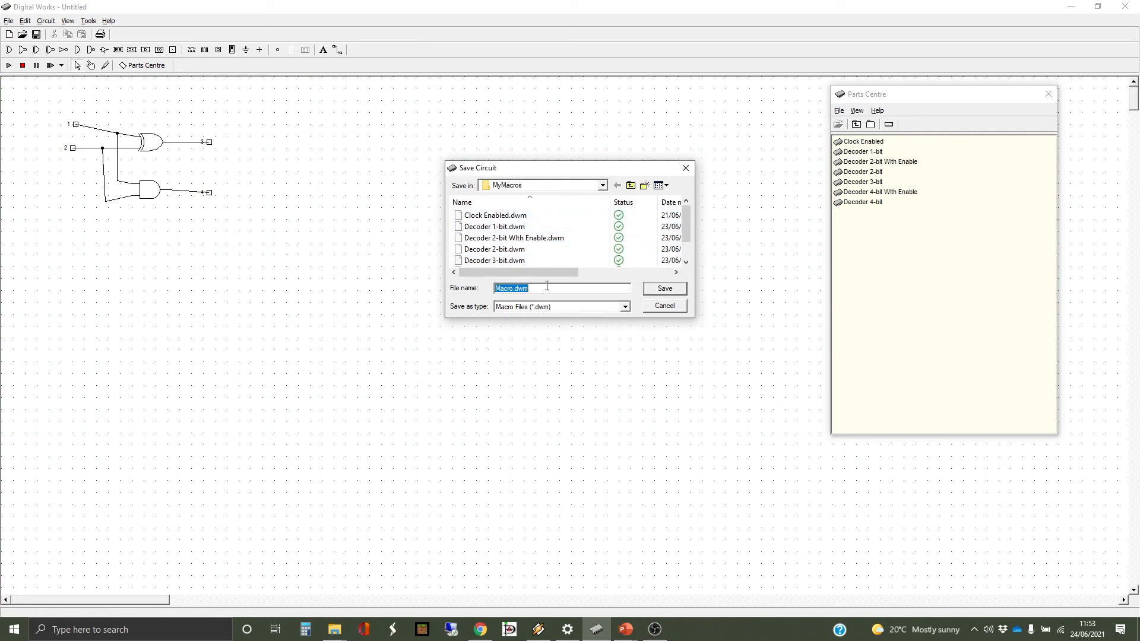
{"action": "type", "text": "Adder (Half"}
{"action": "key", "text": "Return"}
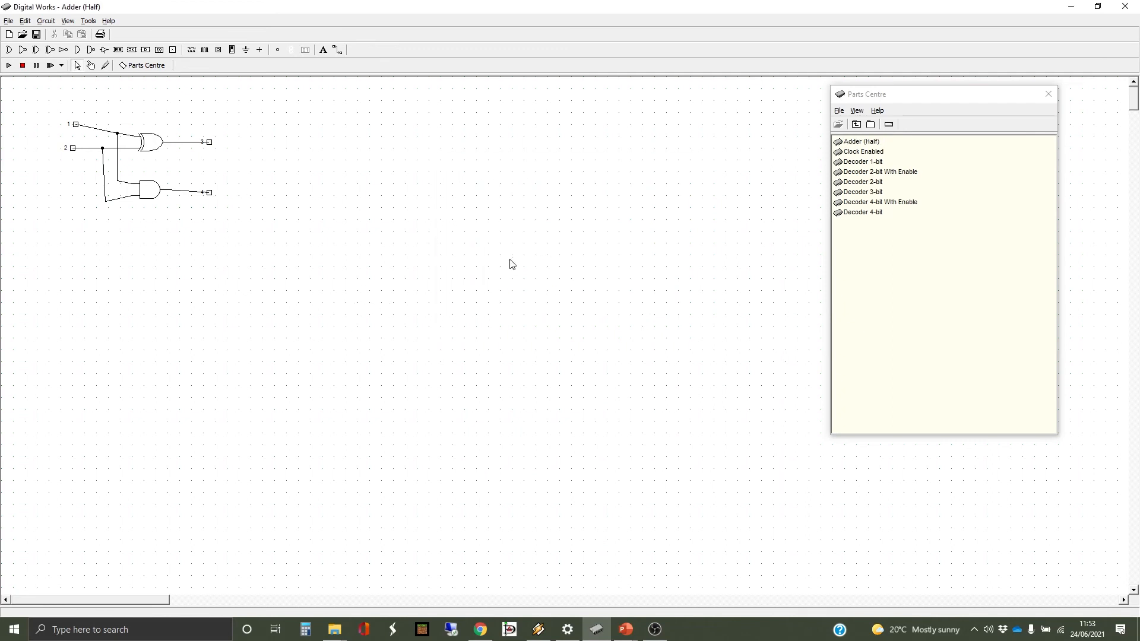
Start a new circuit and place the Adder (Half) macro on the canvas
{"action": "left_click", "coordinate": [10, 22]}
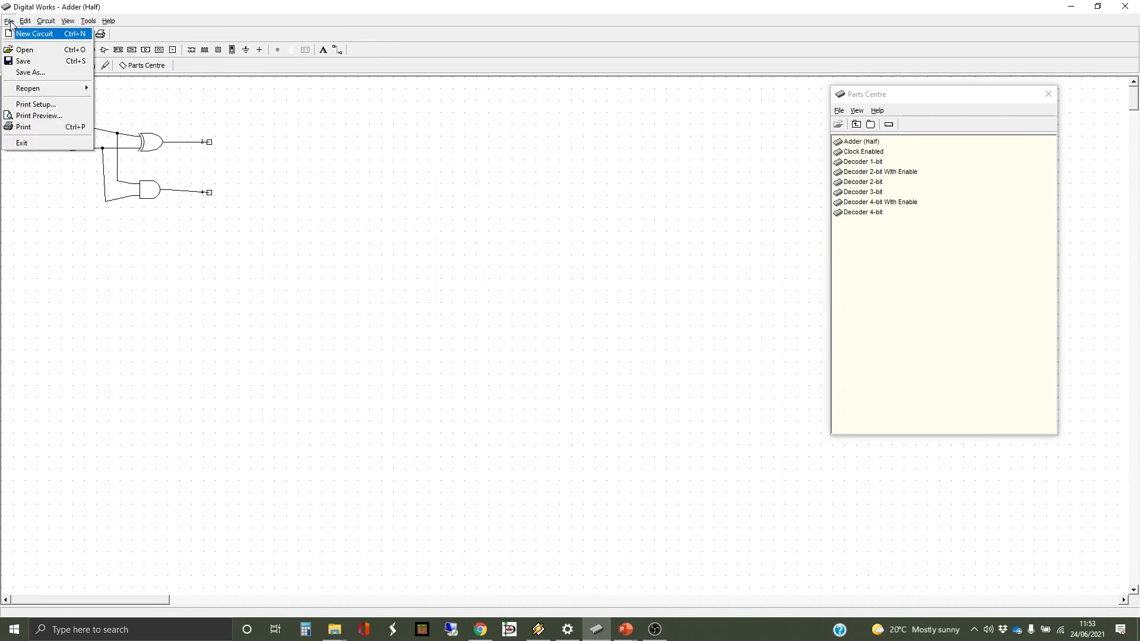
{"action": "left_click", "coordinate": [35, 34]}
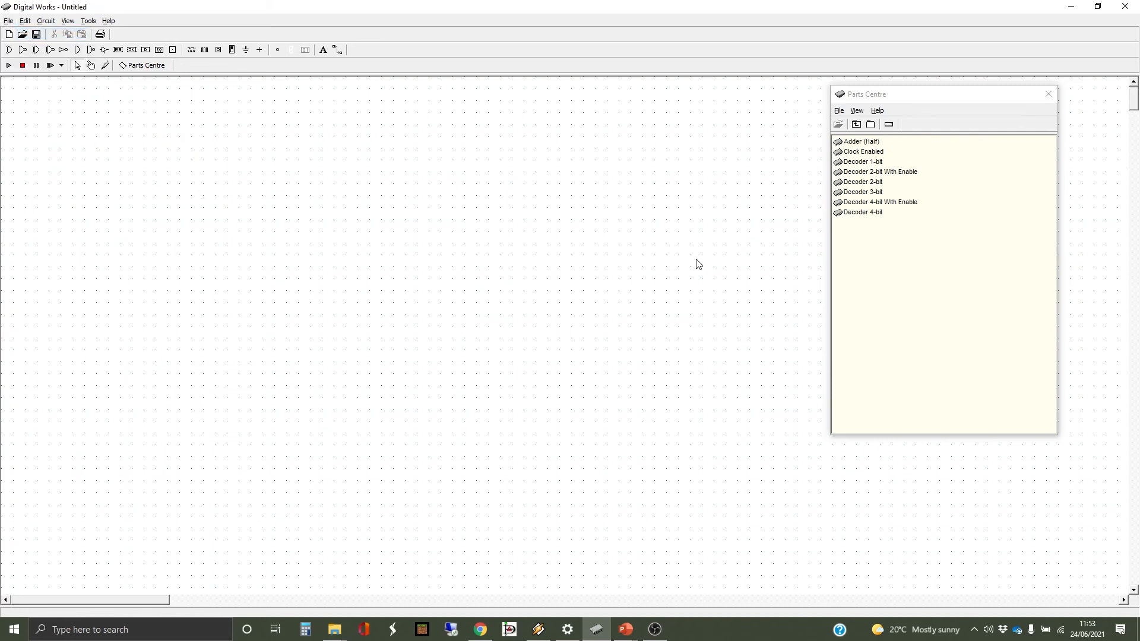
{"action": "left_click_drag", "start_coordinate": [860, 141], "coordinate": [336, 208]}
Place two interactive inputs above the Half-Adder's A and B pins and two LEDs below its Sum and Carry Out pins
{"action": "left_click", "coordinate": [218, 49]}
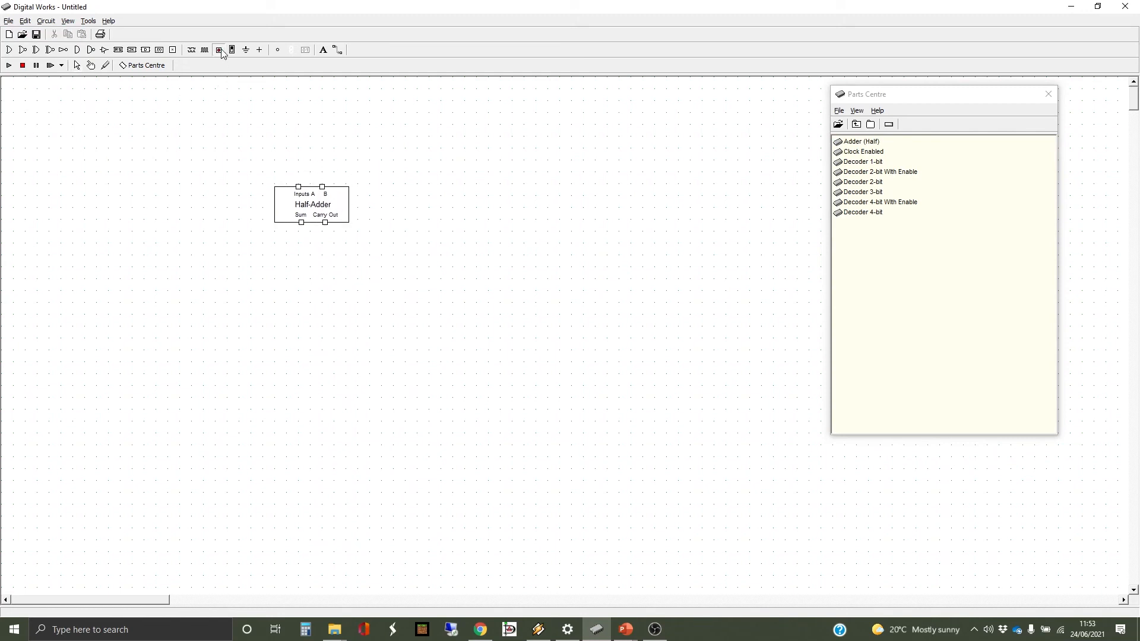
{"action": "left_click", "coordinate": [298, 166]}
{"action": "left_click", "coordinate": [325, 166]}
{"action": "left_click", "coordinate": [278, 50]}
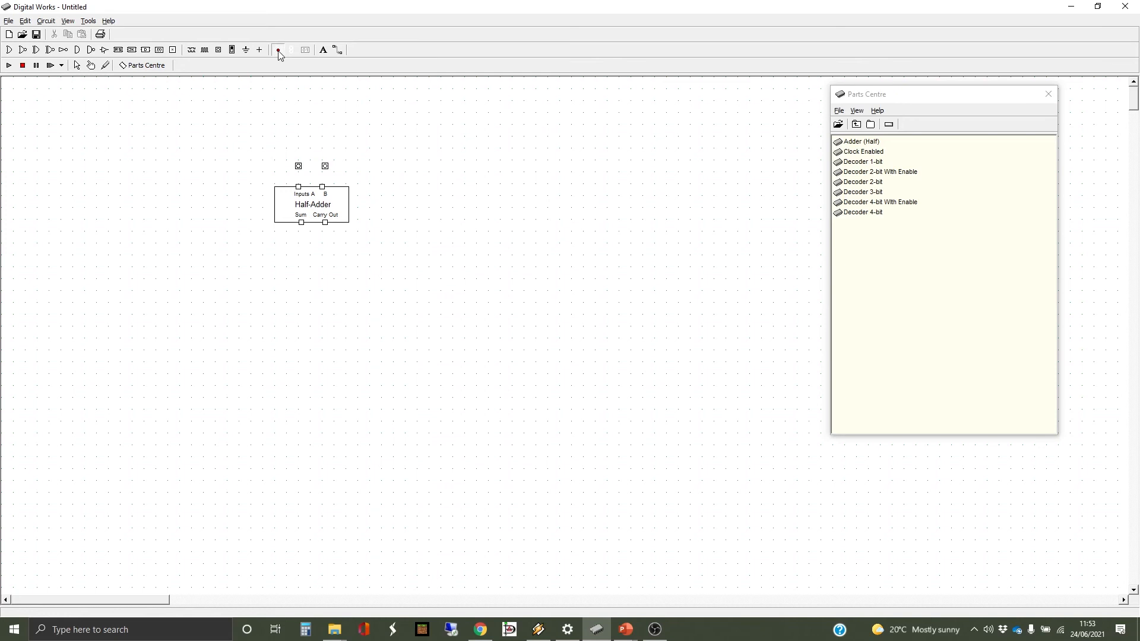
{"action": "left_click", "coordinate": [299, 244]}
{"action": "left_click", "coordinate": [325, 244]}
Wire the interactive inputs to pins A and B, and the Sum and Carry Out pins to the LEDs below them
{"action": "left_click", "coordinate": [339, 50]}
{"action": "left_click_drag", "start_coordinate": [298, 166], "coordinate": [326, 242]}
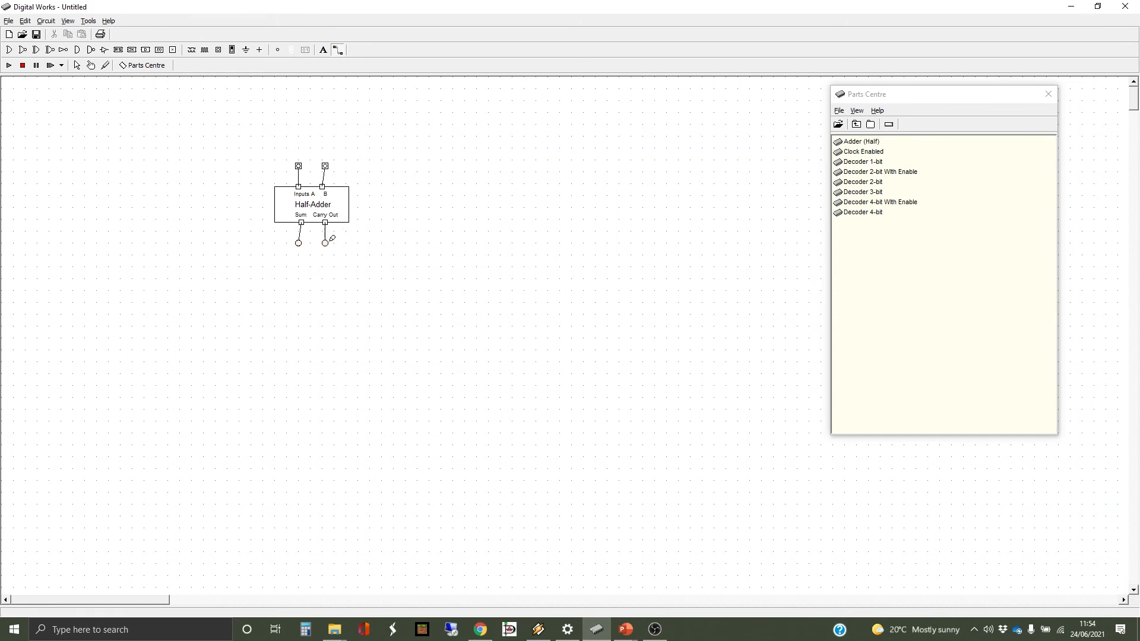
Run the simulation and test the Half-Adder with input A on alone, input B on alone, and both inputs on
{"action": "left_click", "coordinate": [9, 65]}
{"action": "left_click", "coordinate": [91, 66]}
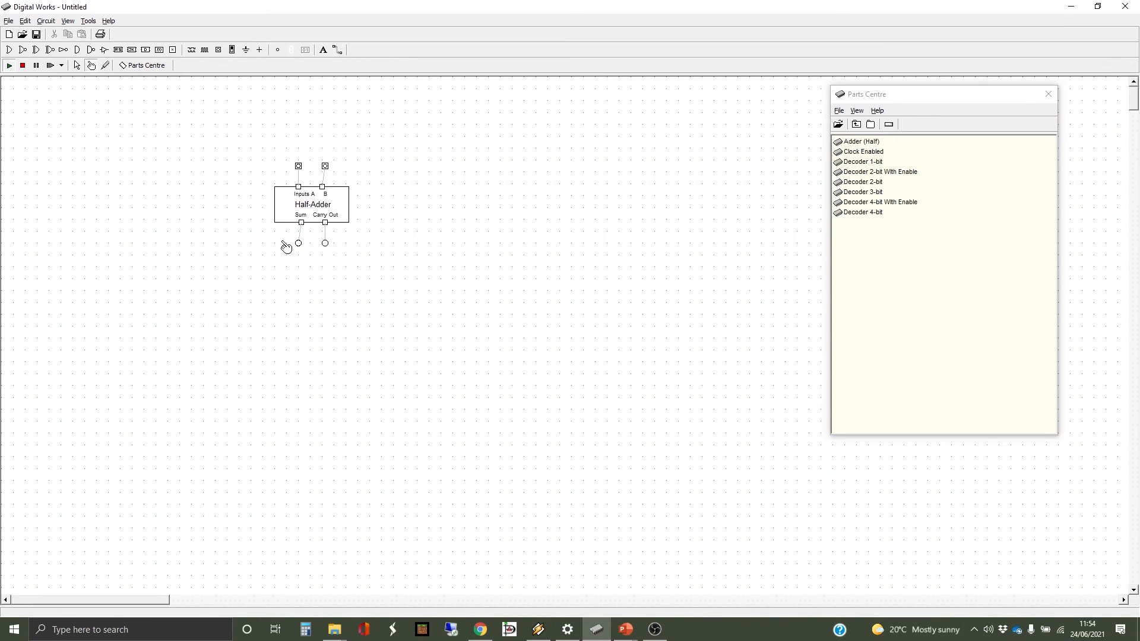
{"action": "left_click", "coordinate": [299, 166]}
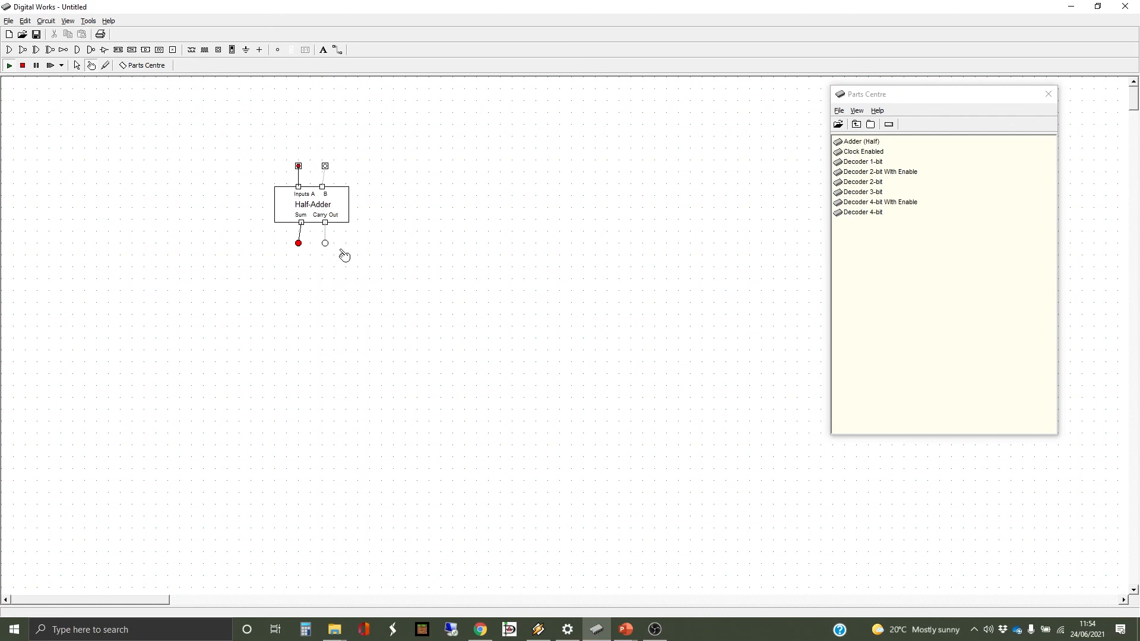
{"action": "left_click", "coordinate": [298, 167]}
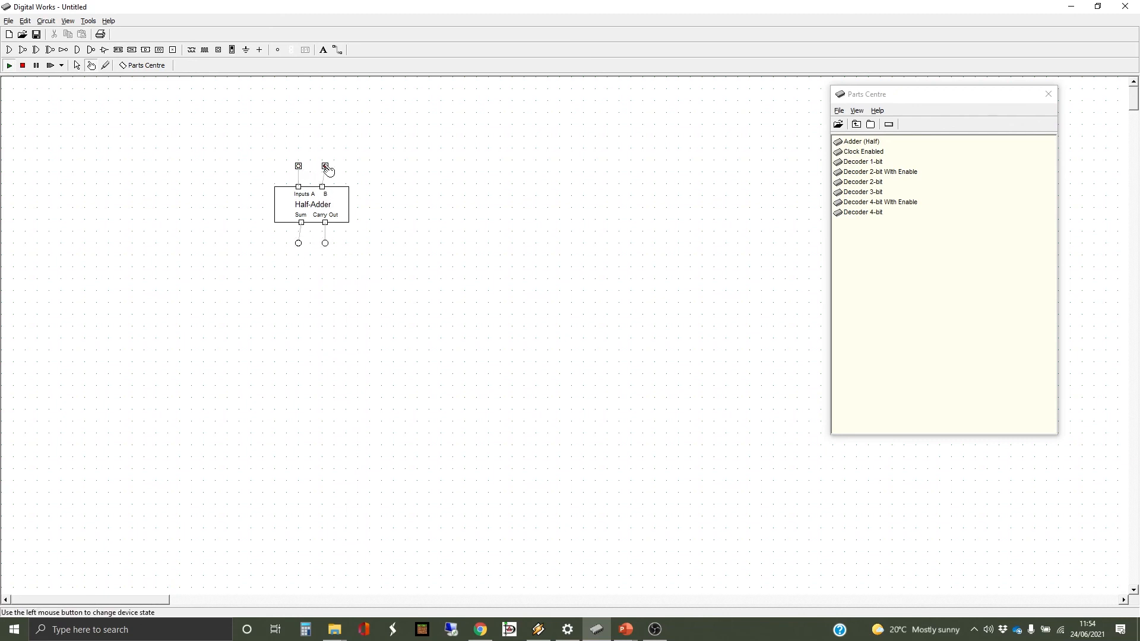
{"action": "left_click", "coordinate": [326, 168]}
{"action": "left_click", "coordinate": [326, 167]}
{"action": "left_click", "coordinate": [326, 167]}
{"action": "left_click", "coordinate": [299, 166]}
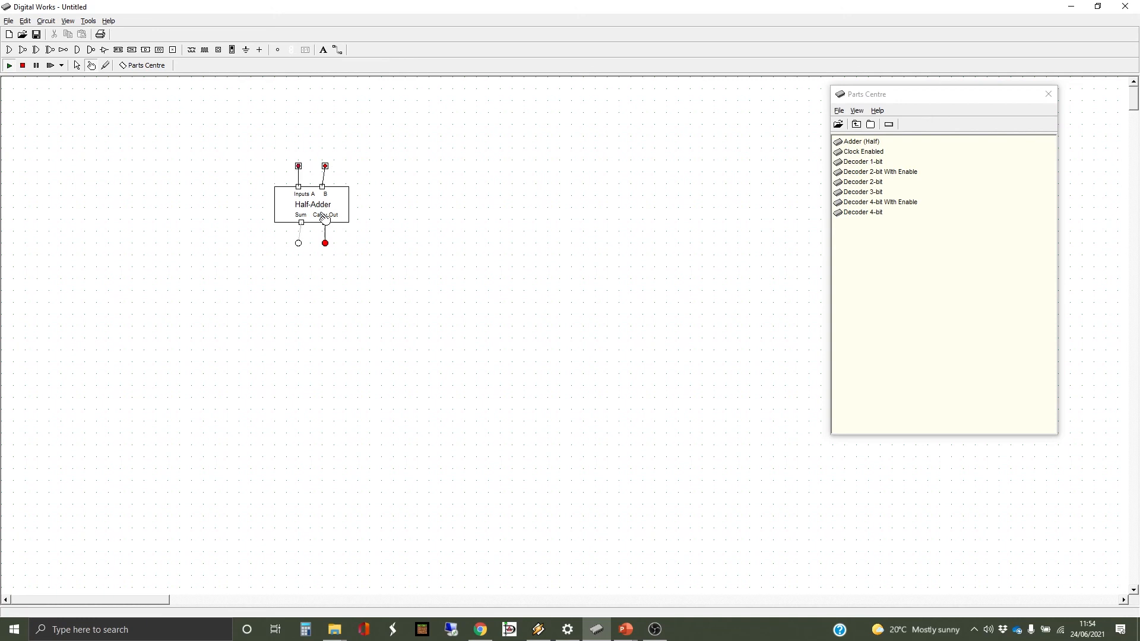